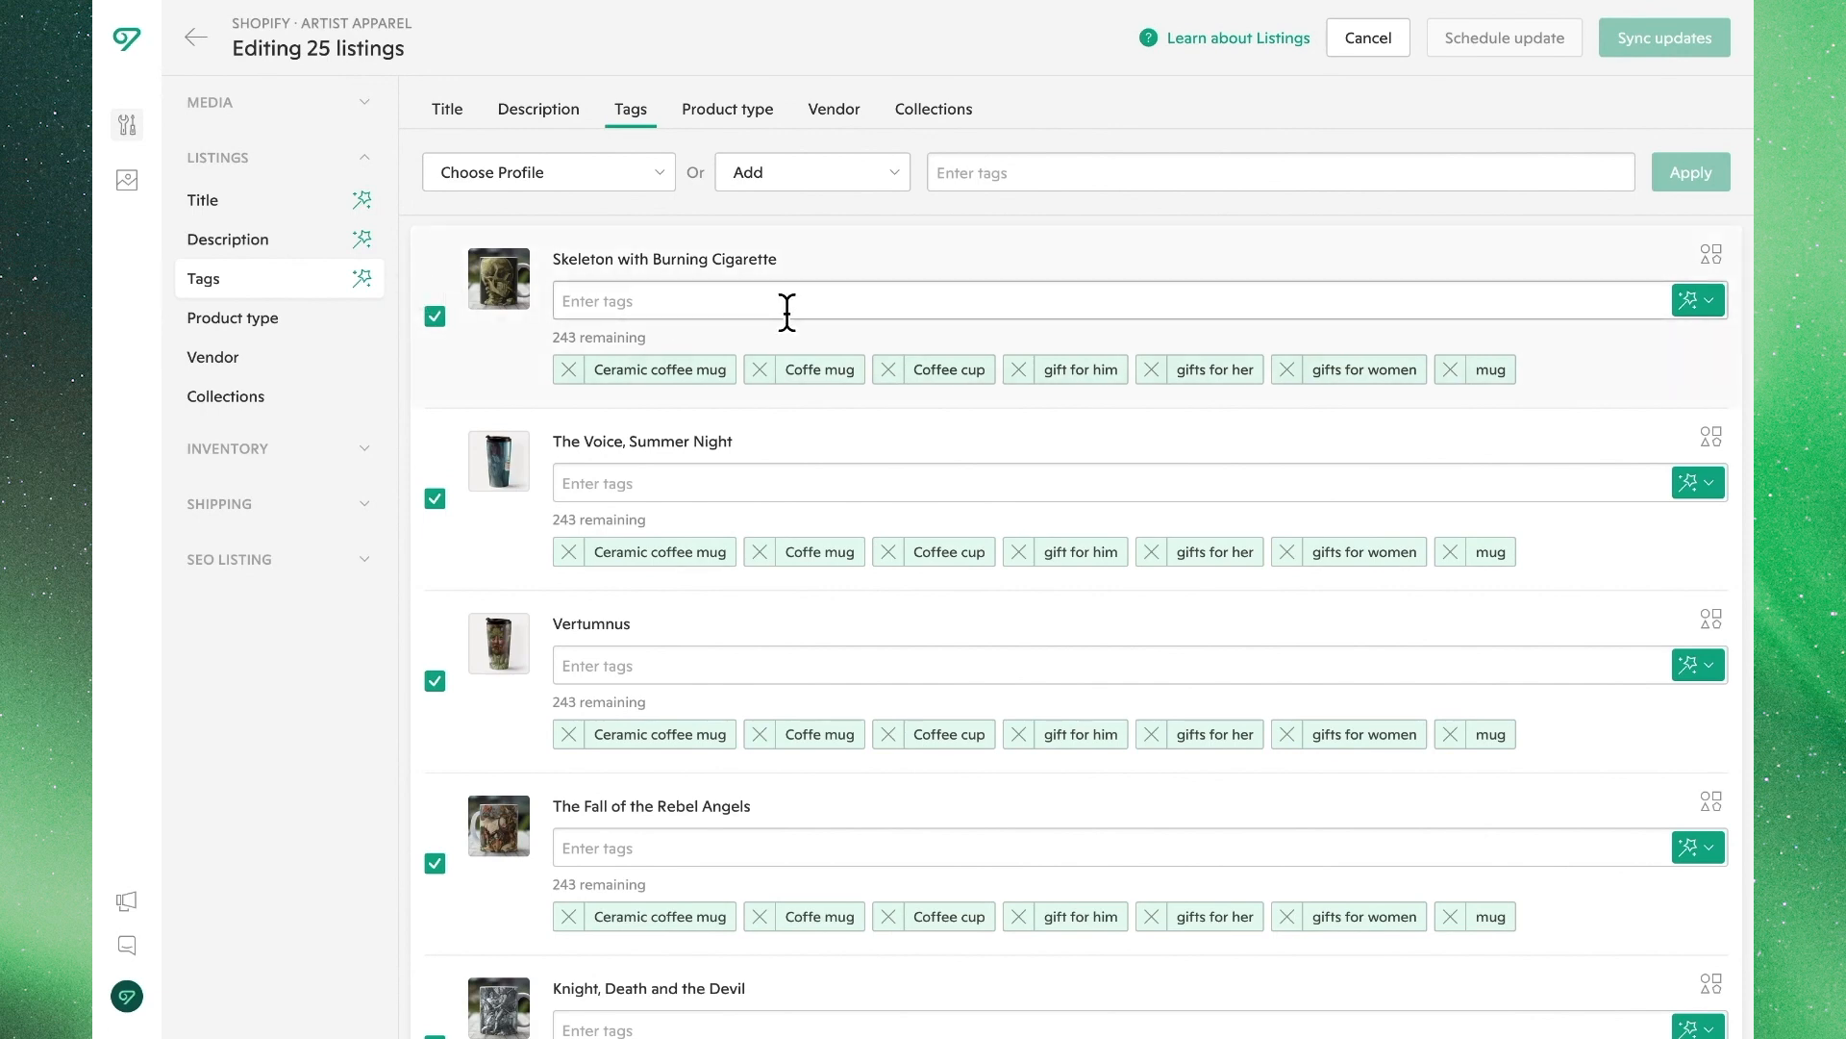
Step: Review the existing tags across the listings and the available bulk tag actions
{"action": "scroll", "coordinate": [798, 375], "scroll_direction": "down", "scroll_amount": 6}
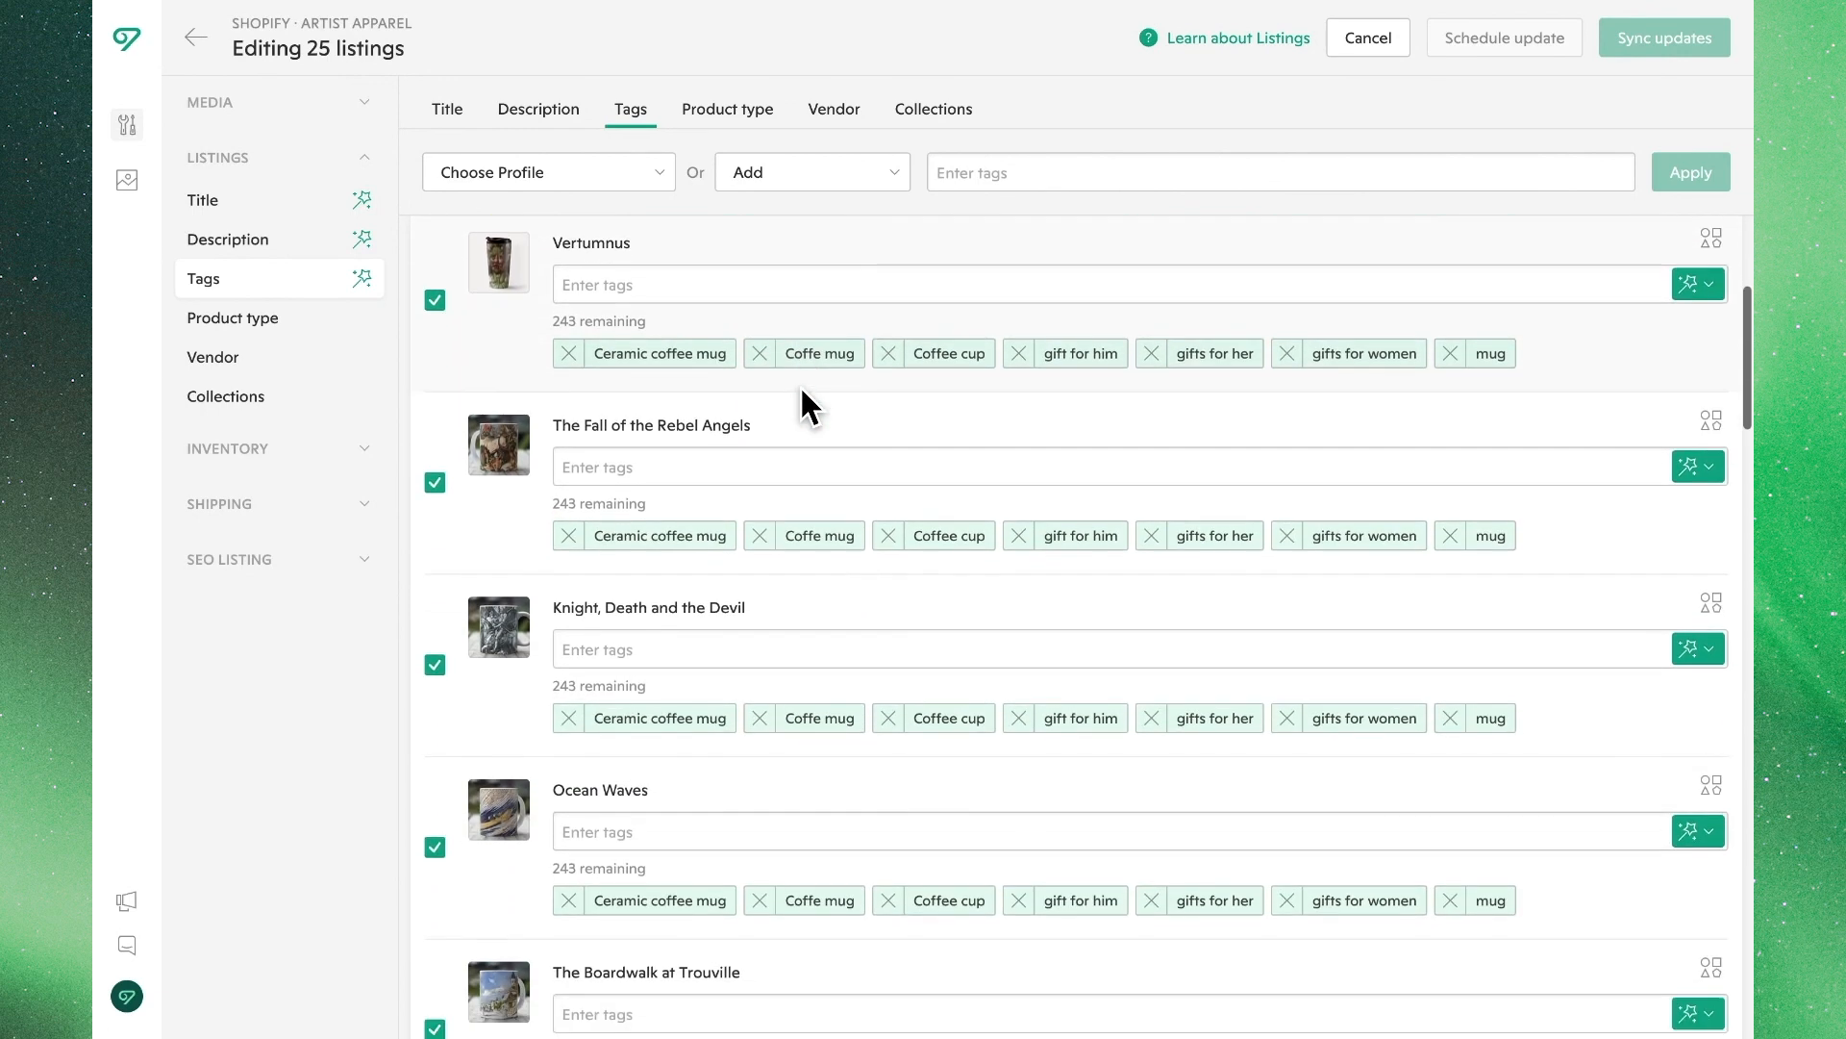
{"action": "scroll", "coordinate": [801, 393], "scroll_direction": "down", "scroll_amount": 8}
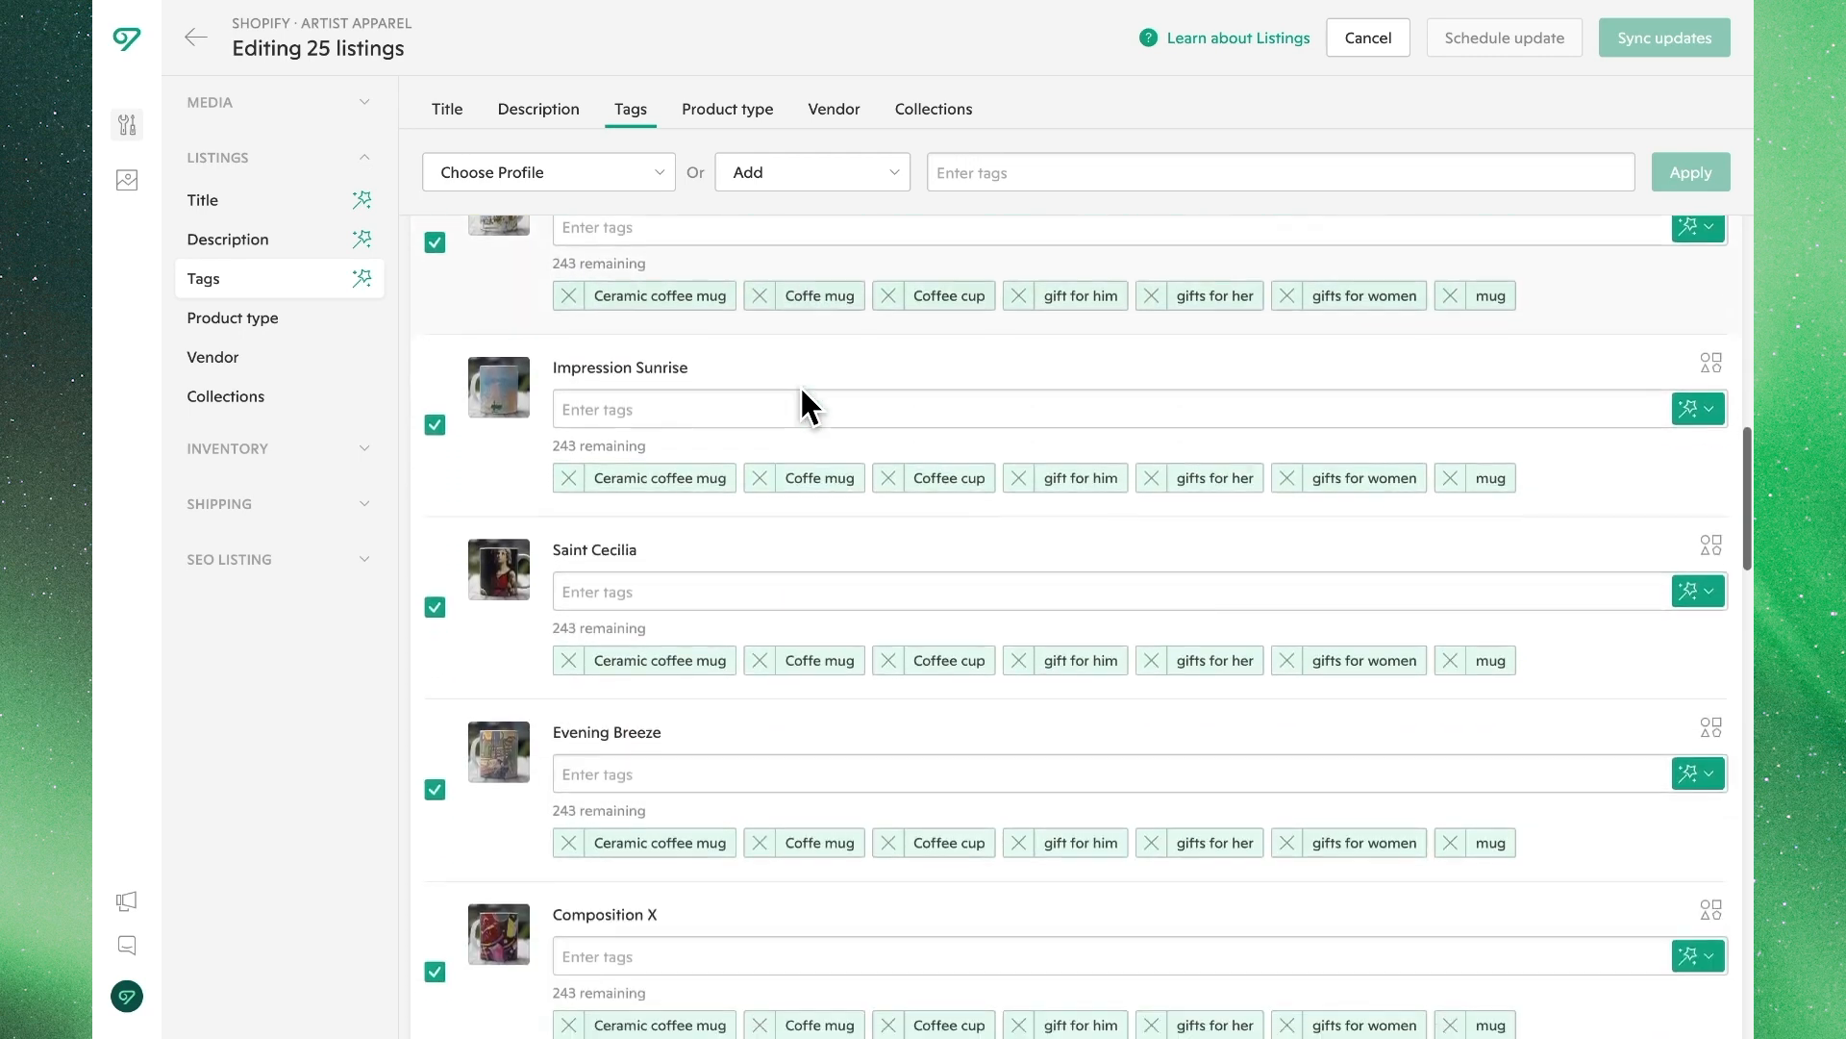
{"action": "scroll", "coordinate": [800, 384], "scroll_direction": "up", "scroll_amount": 11}
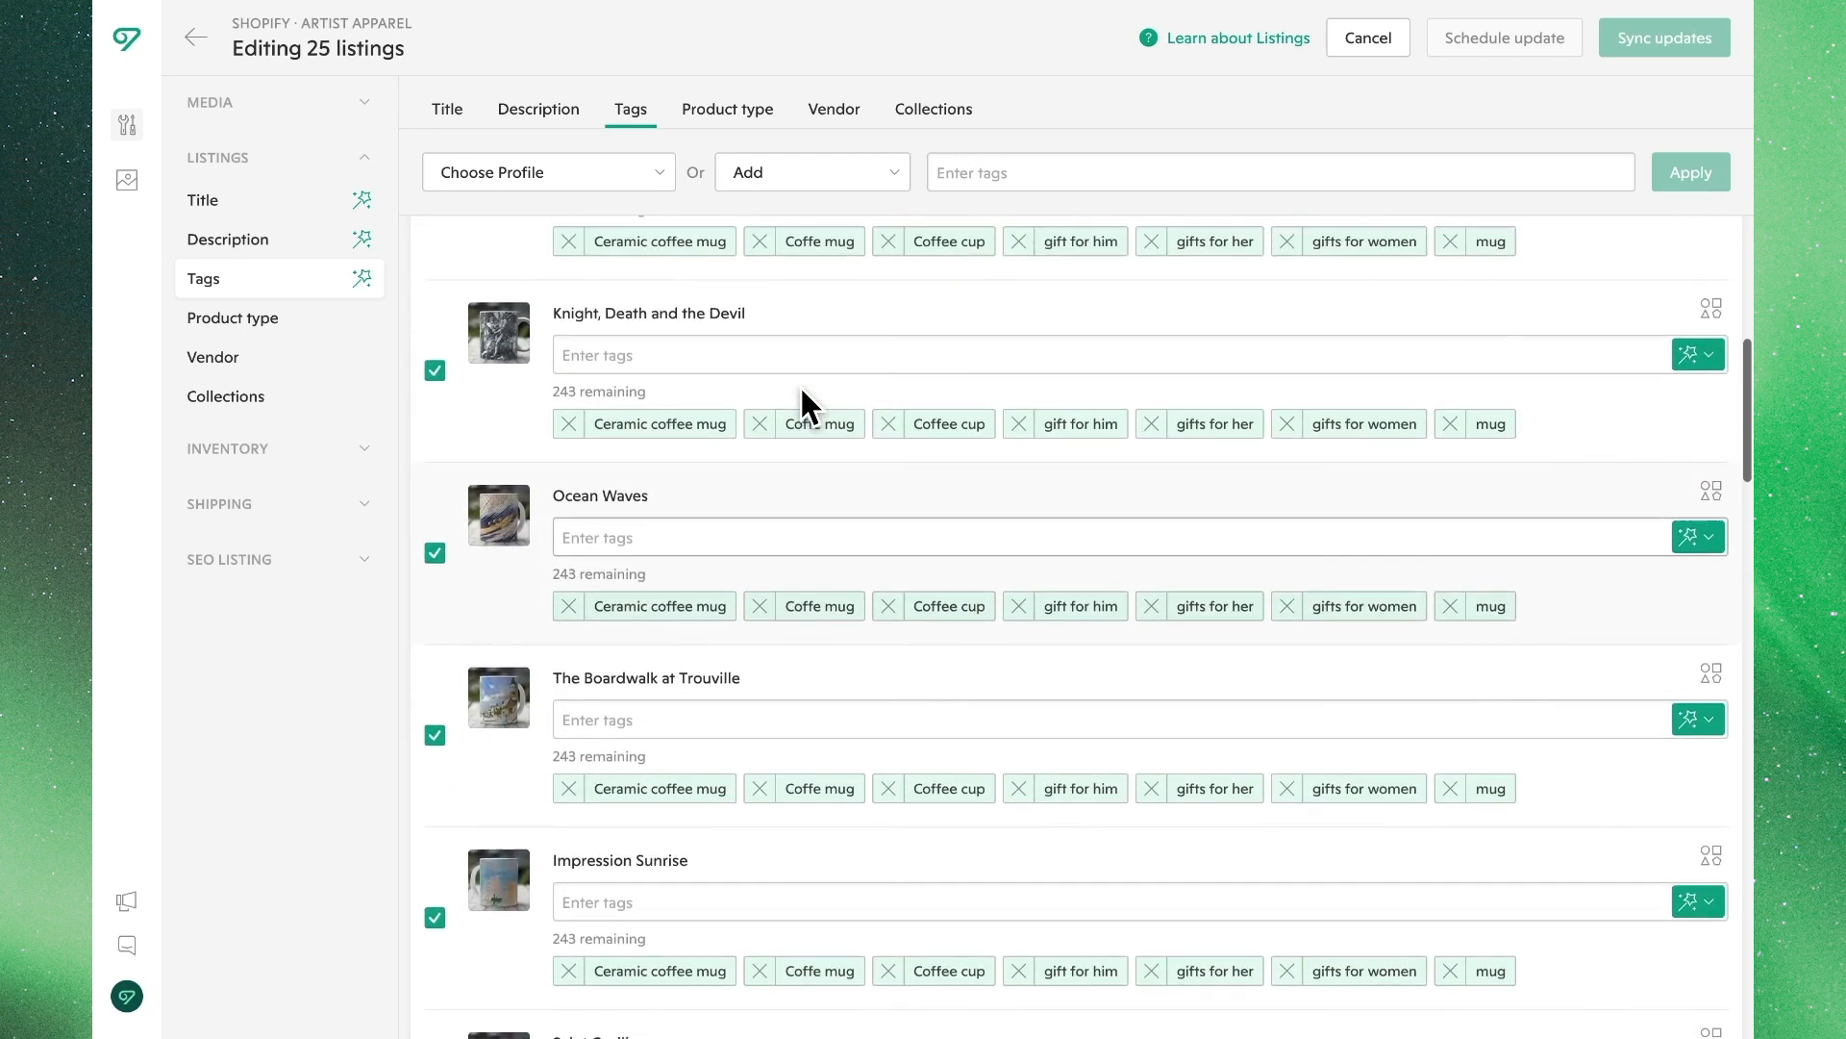
{"action": "scroll", "coordinate": [800, 385], "scroll_direction": "up", "scroll_amount": 3}
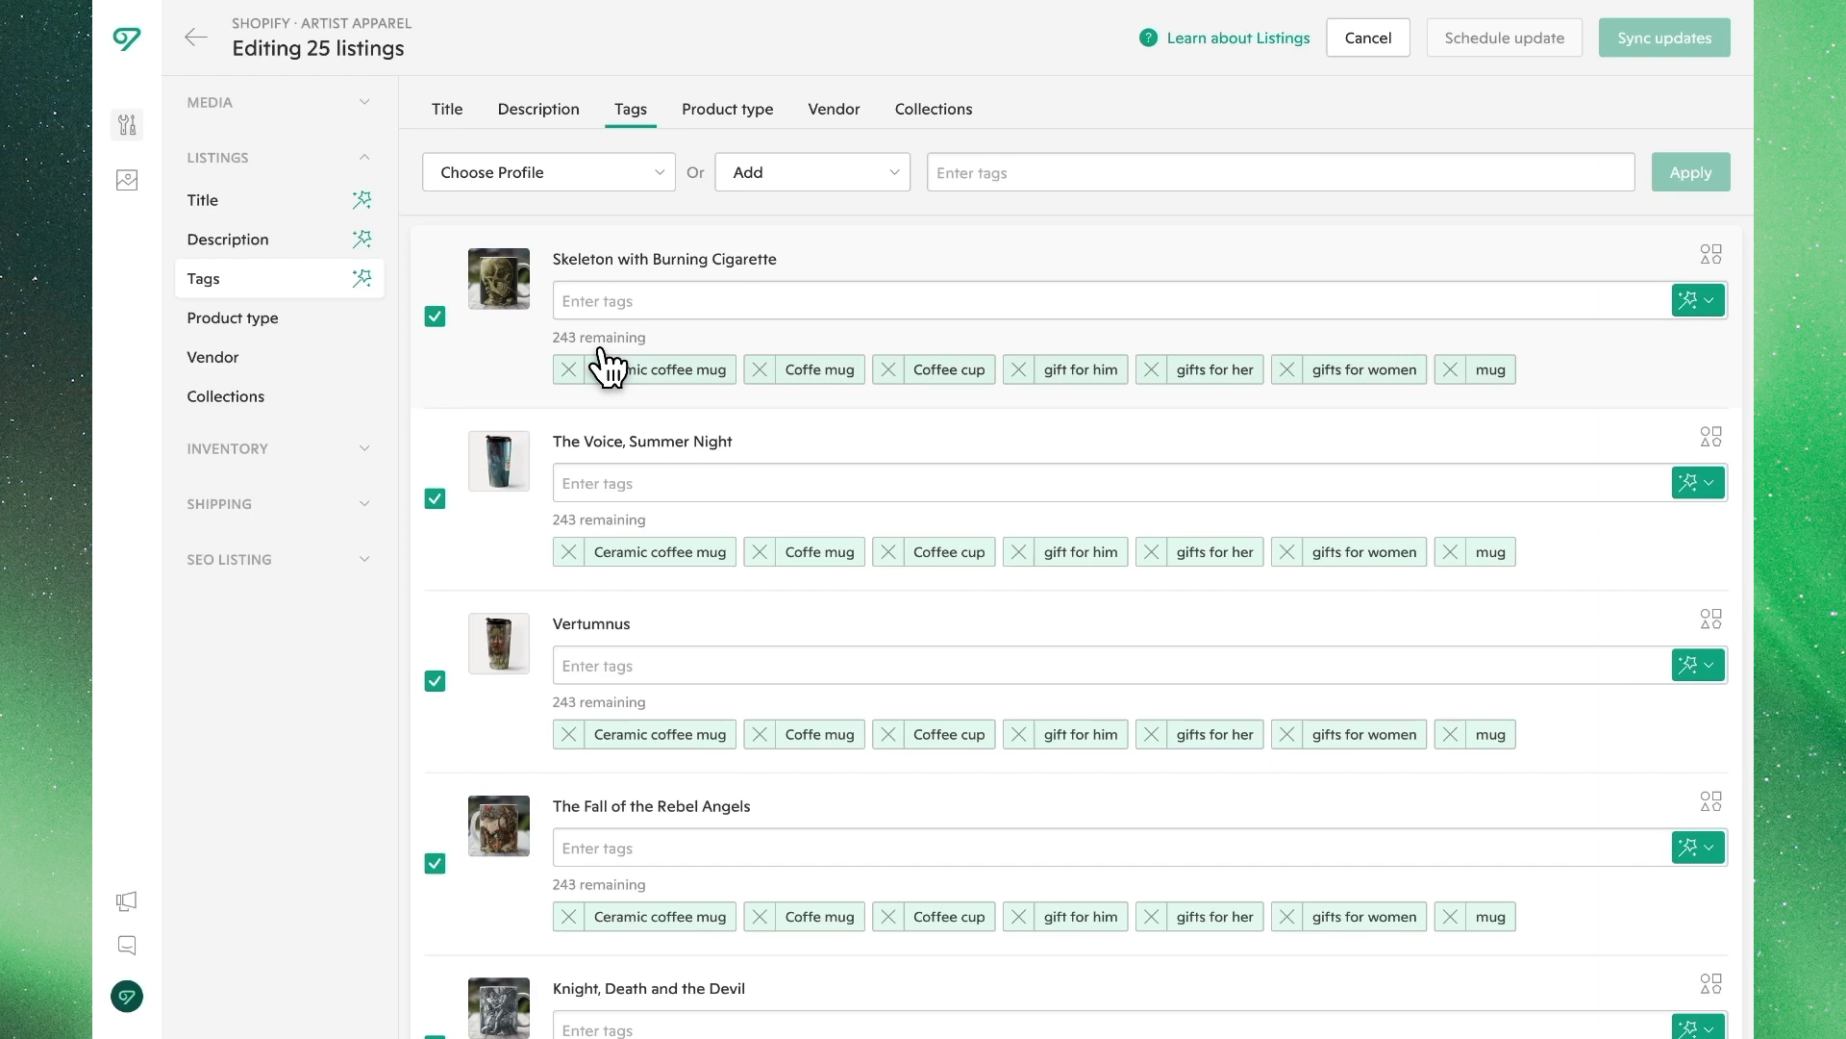
{"action": "left_click", "coordinate": [618, 296]}
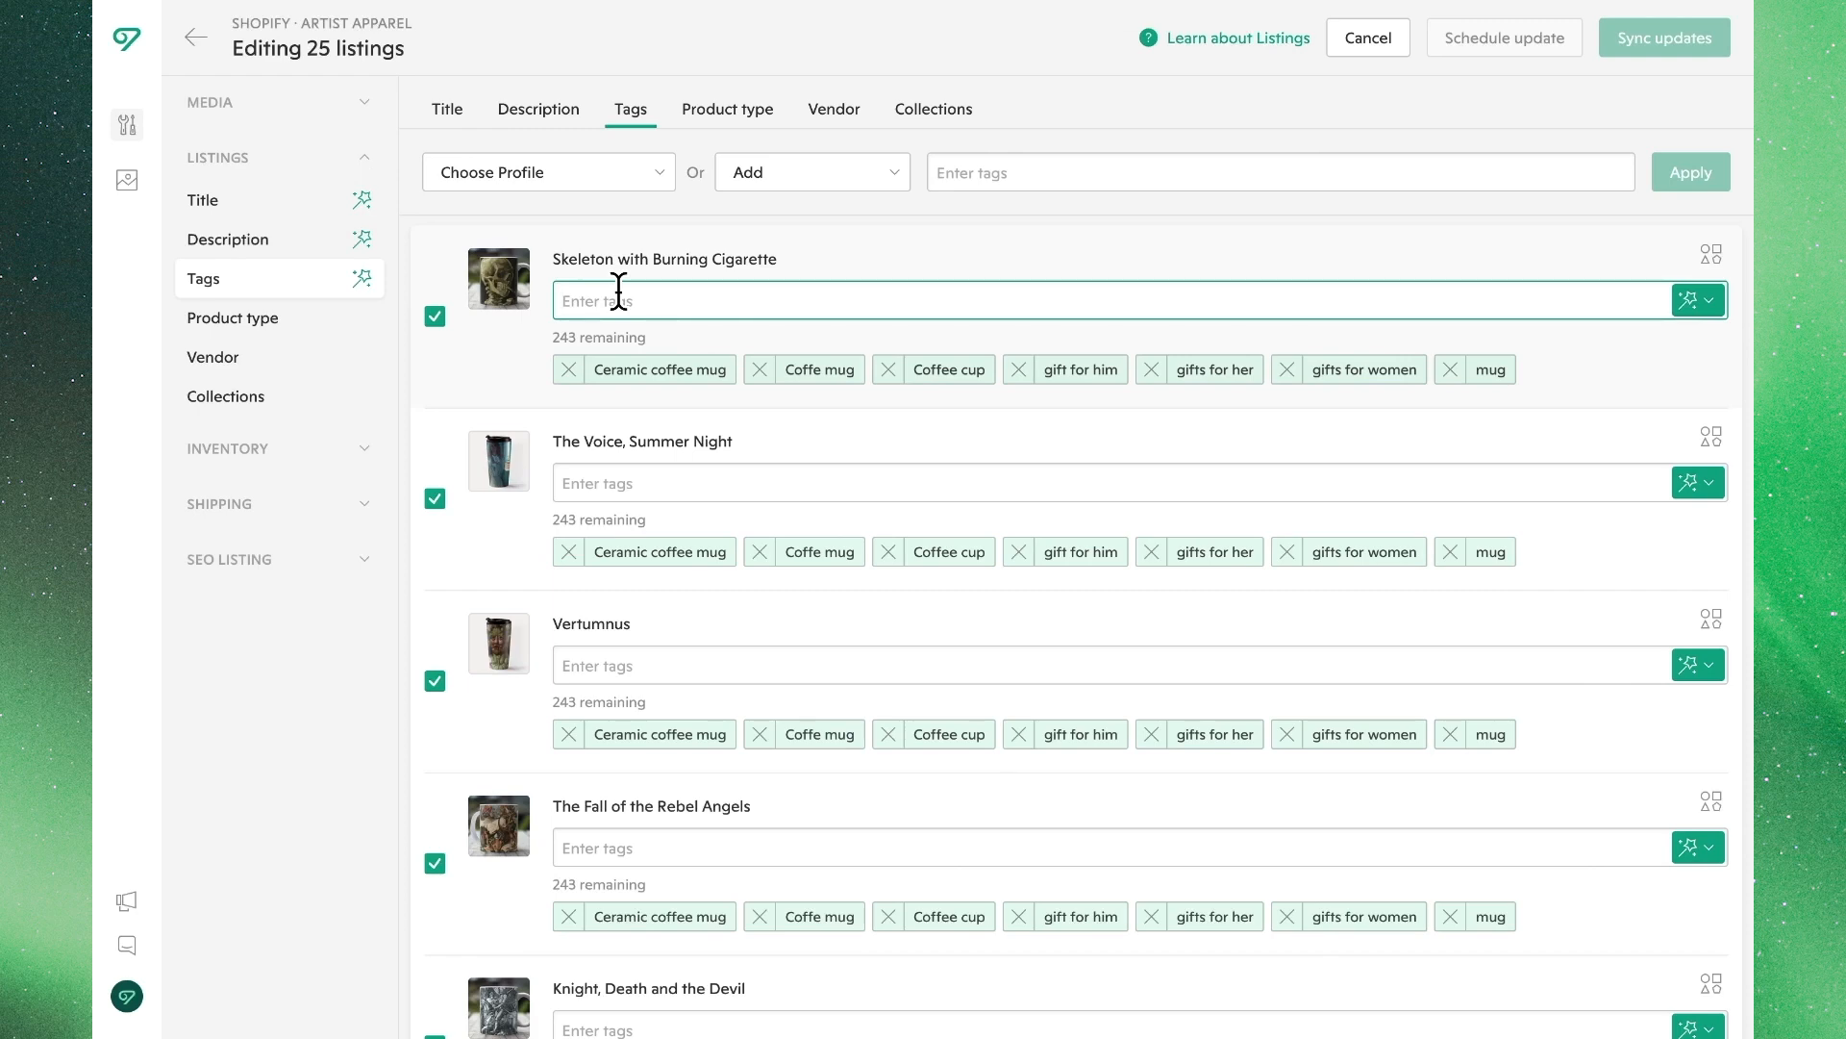
{"action": "left_click", "coordinate": [517, 206]}
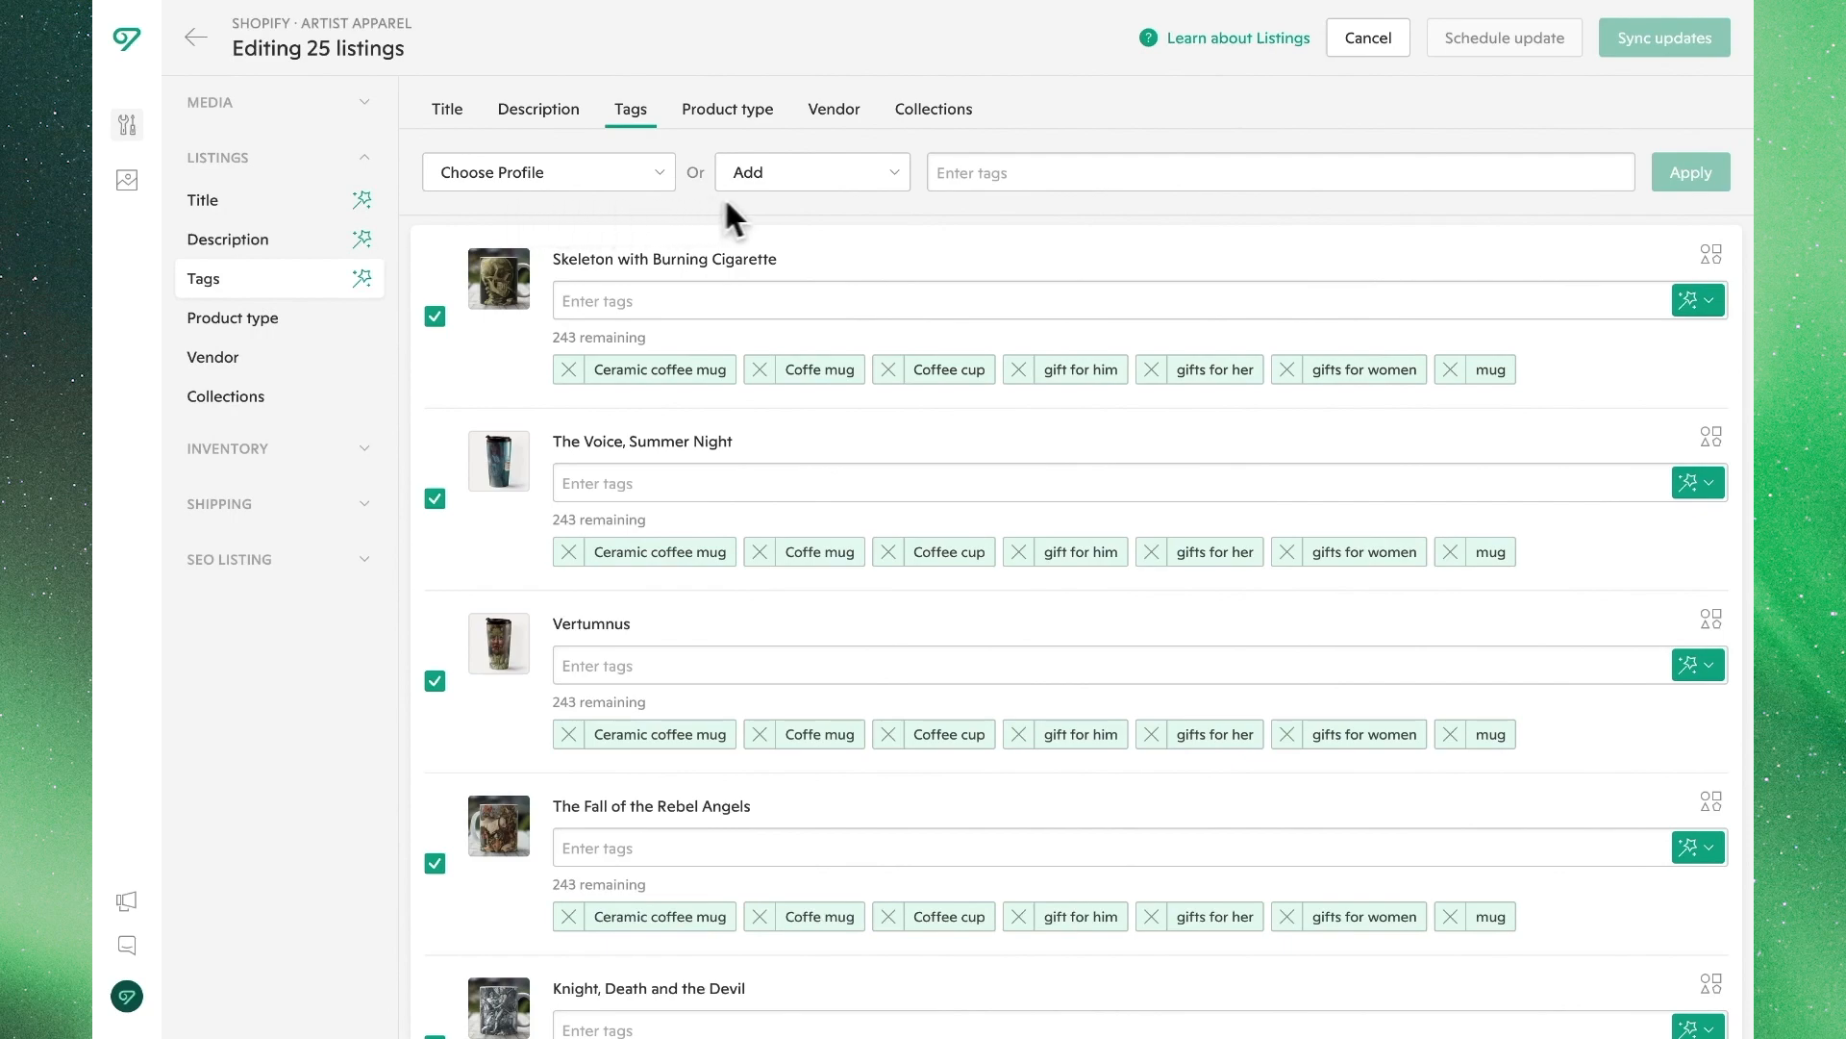
{"action": "left_click", "coordinate": [890, 182]}
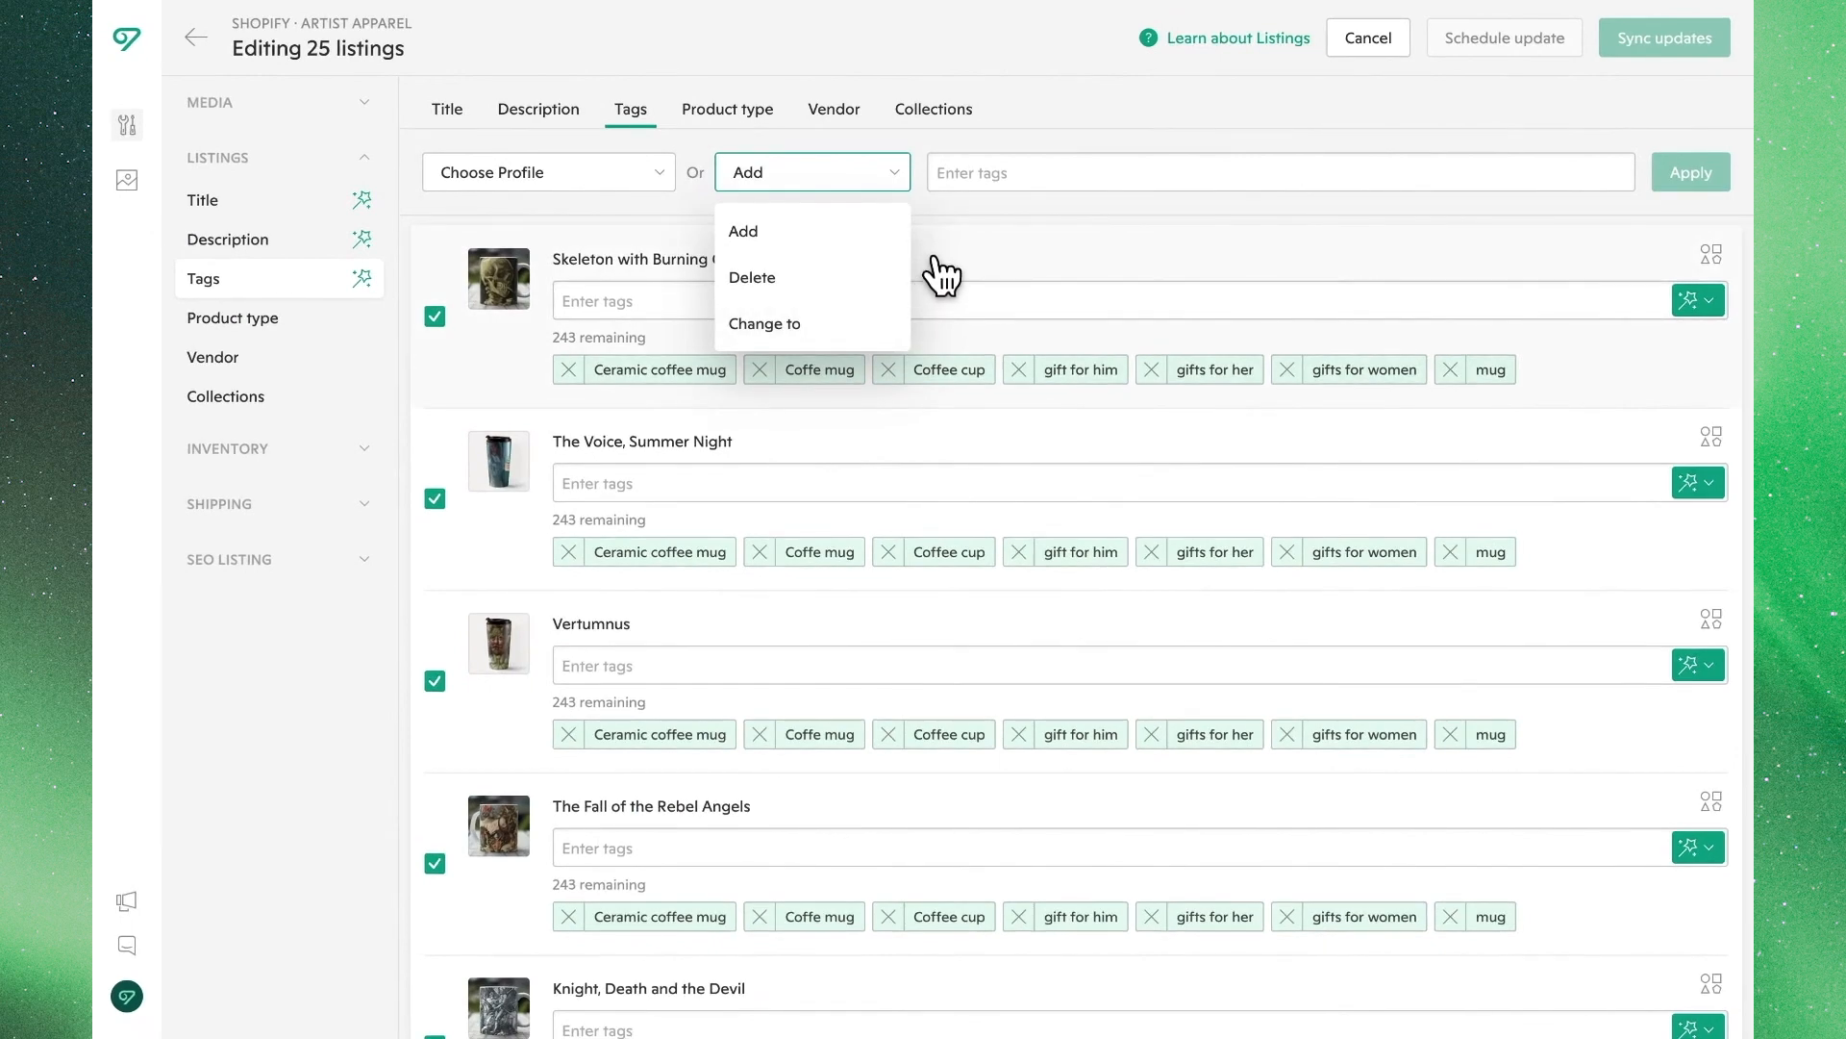
{"action": "left_click", "coordinate": [937, 215]}
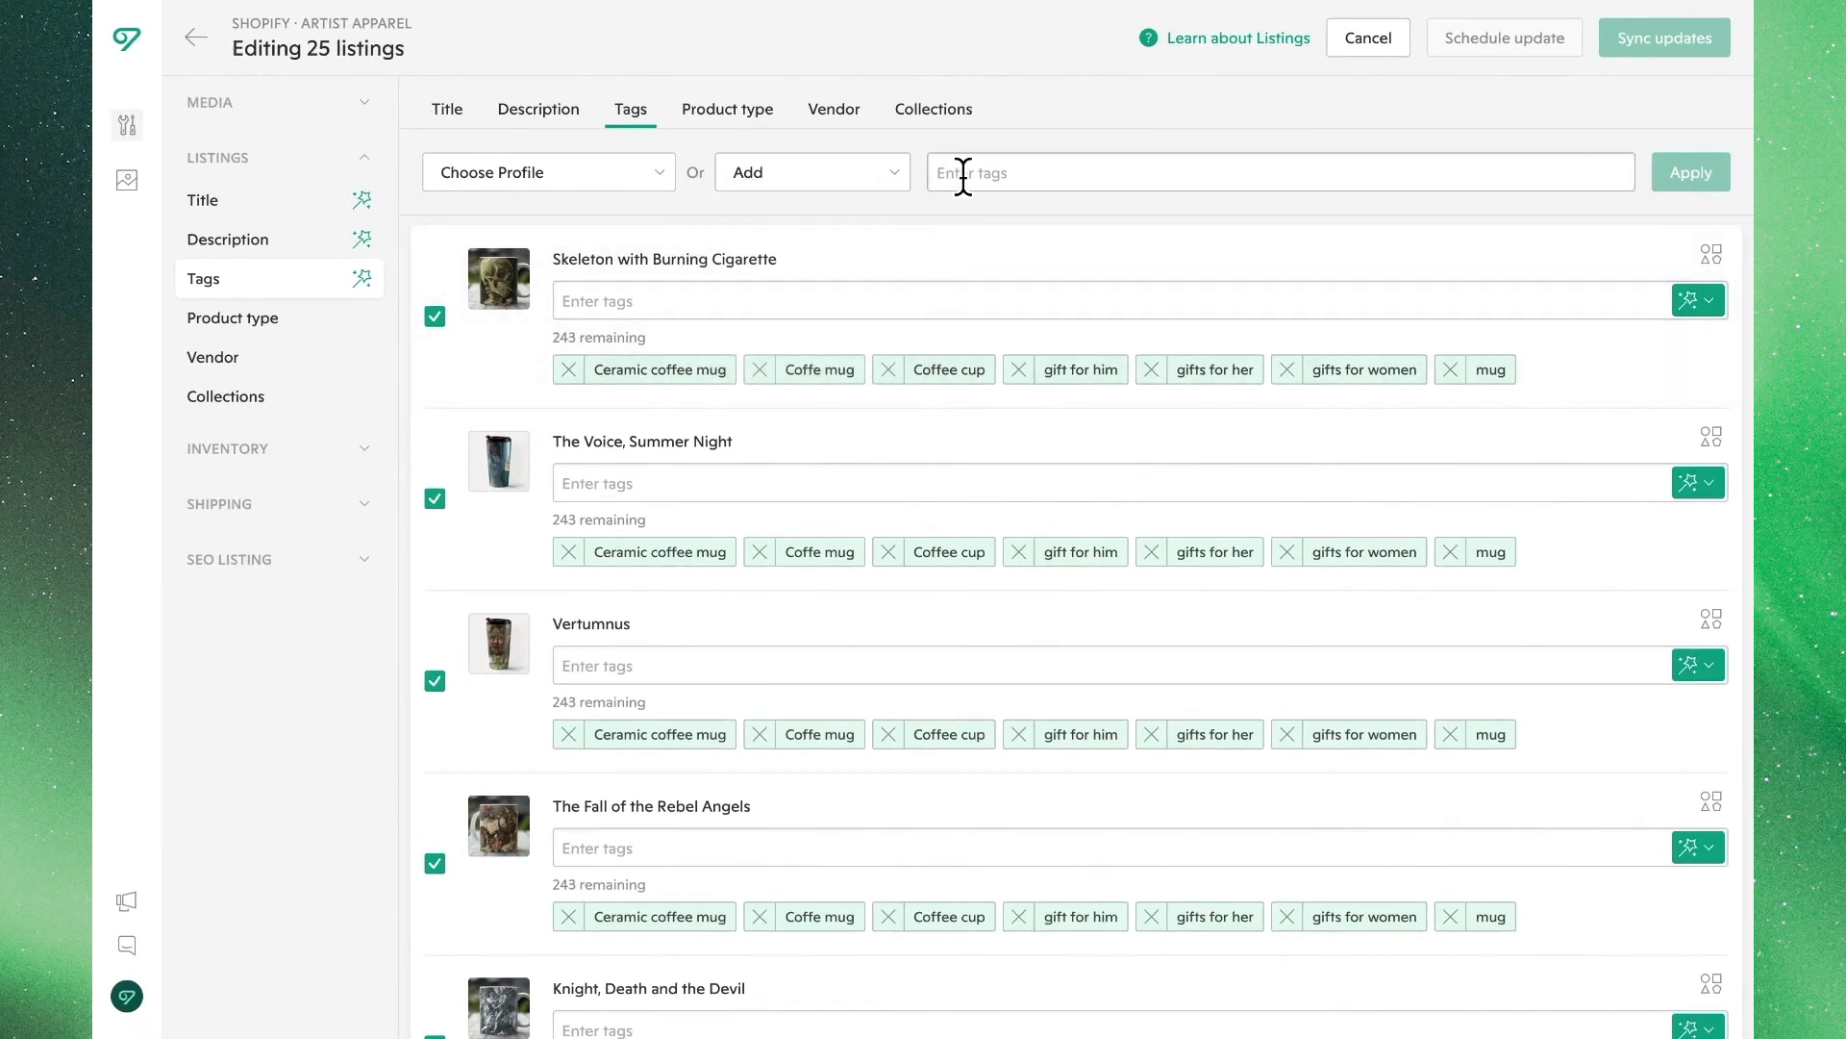
Step: Bulk-add the tags artistic gifts, artistic mugs and art mugs to every listing except The Voice, Summer Night
{"action": "left_click", "coordinate": [962, 177]}
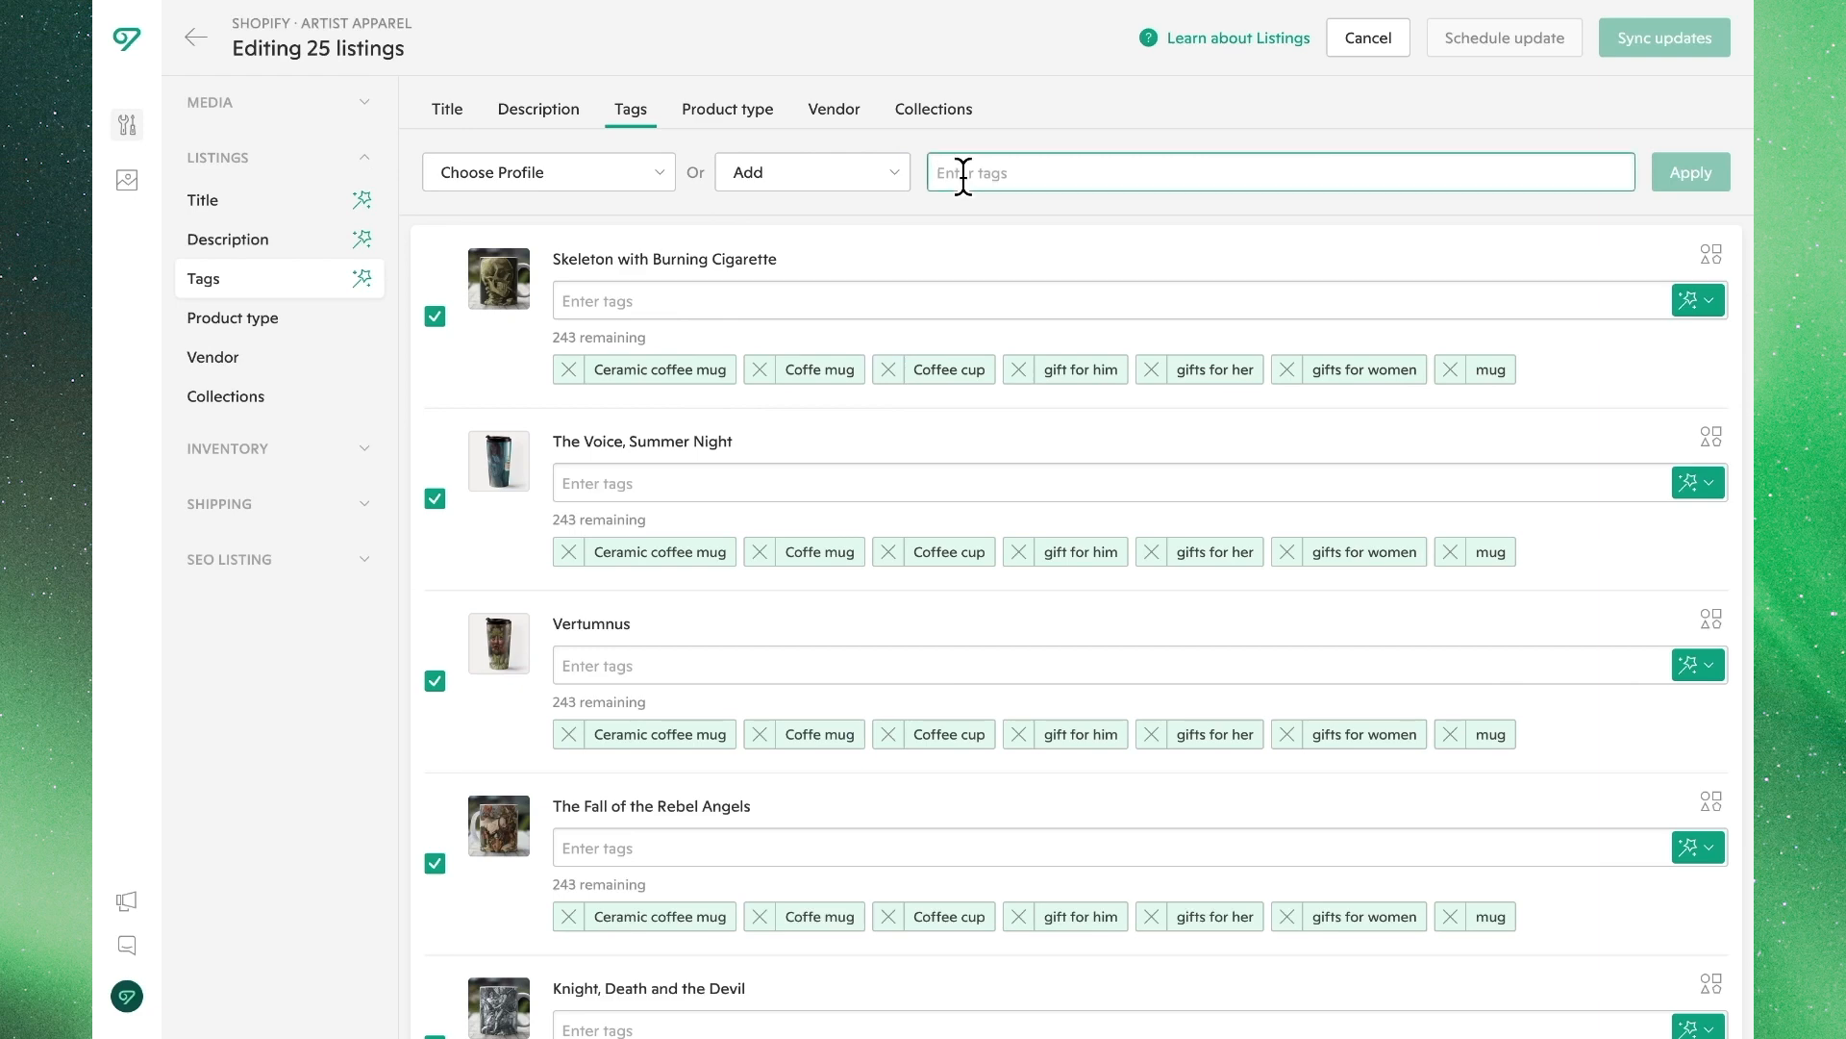
{"action": "type", "text": "artisti"}
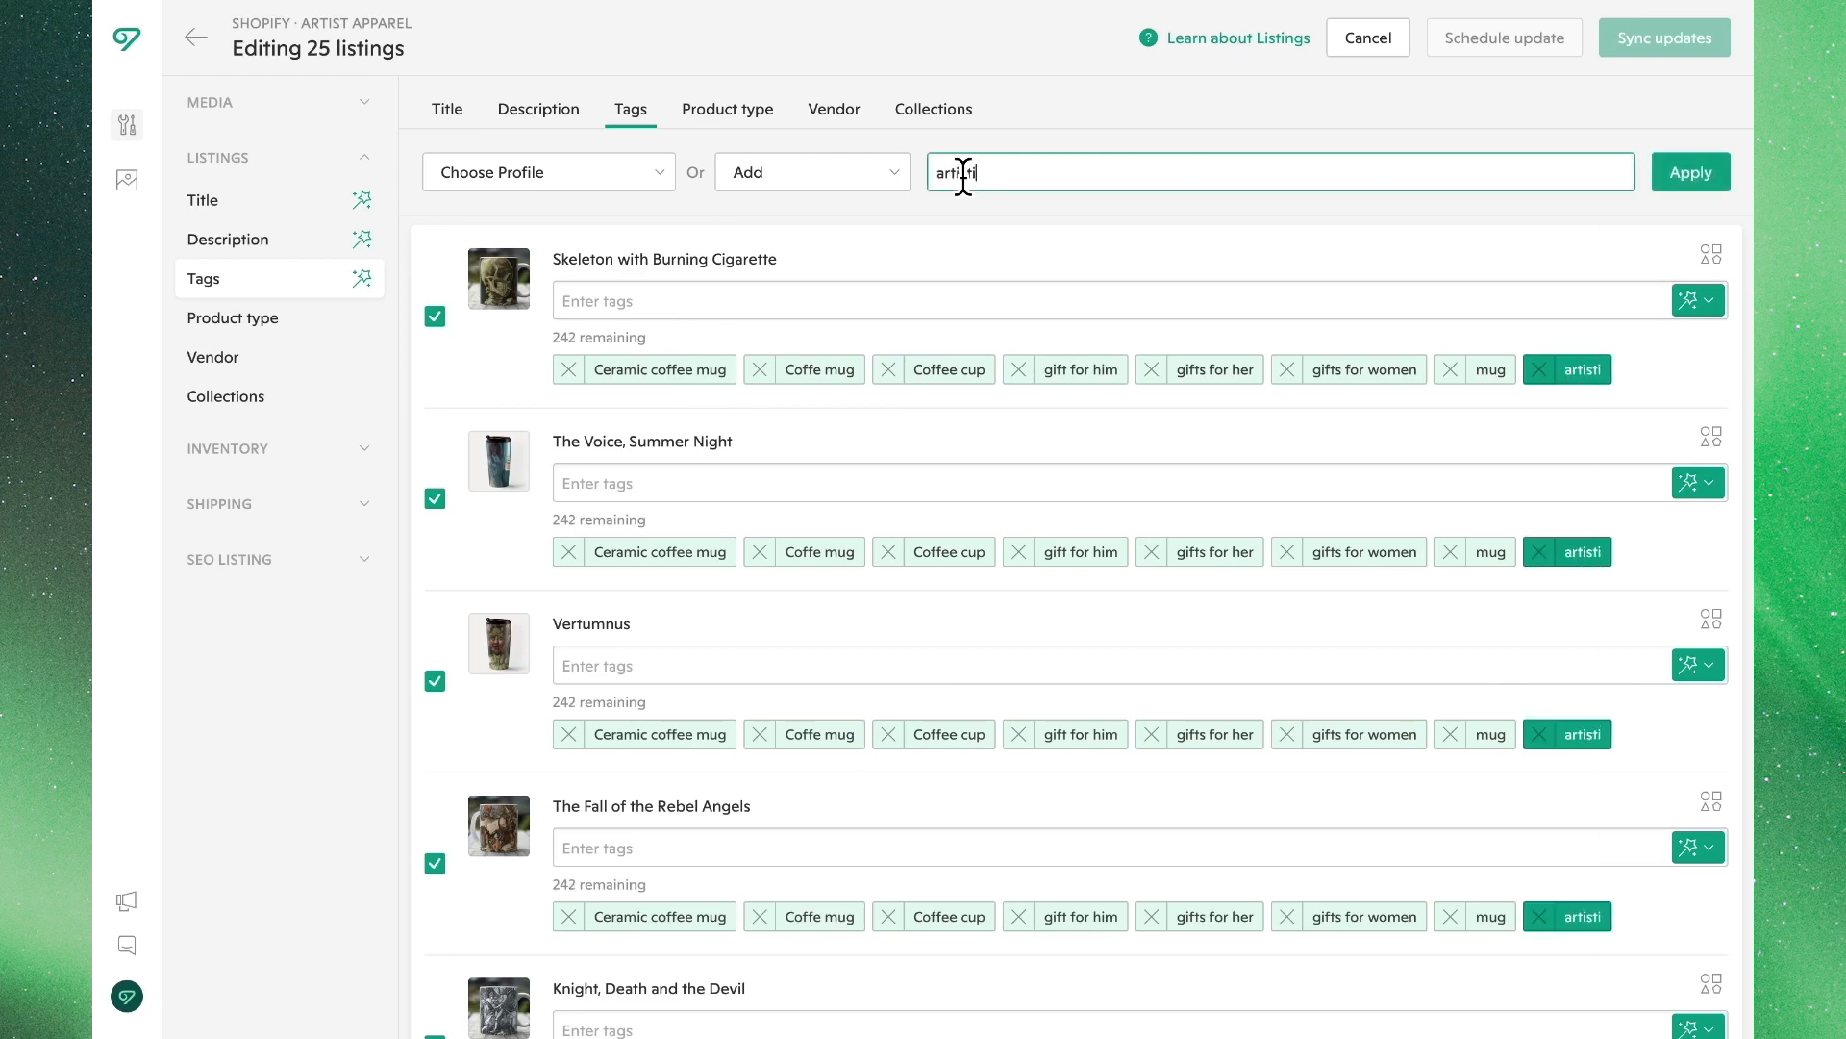
{"action": "type", "text": "c gifts"}
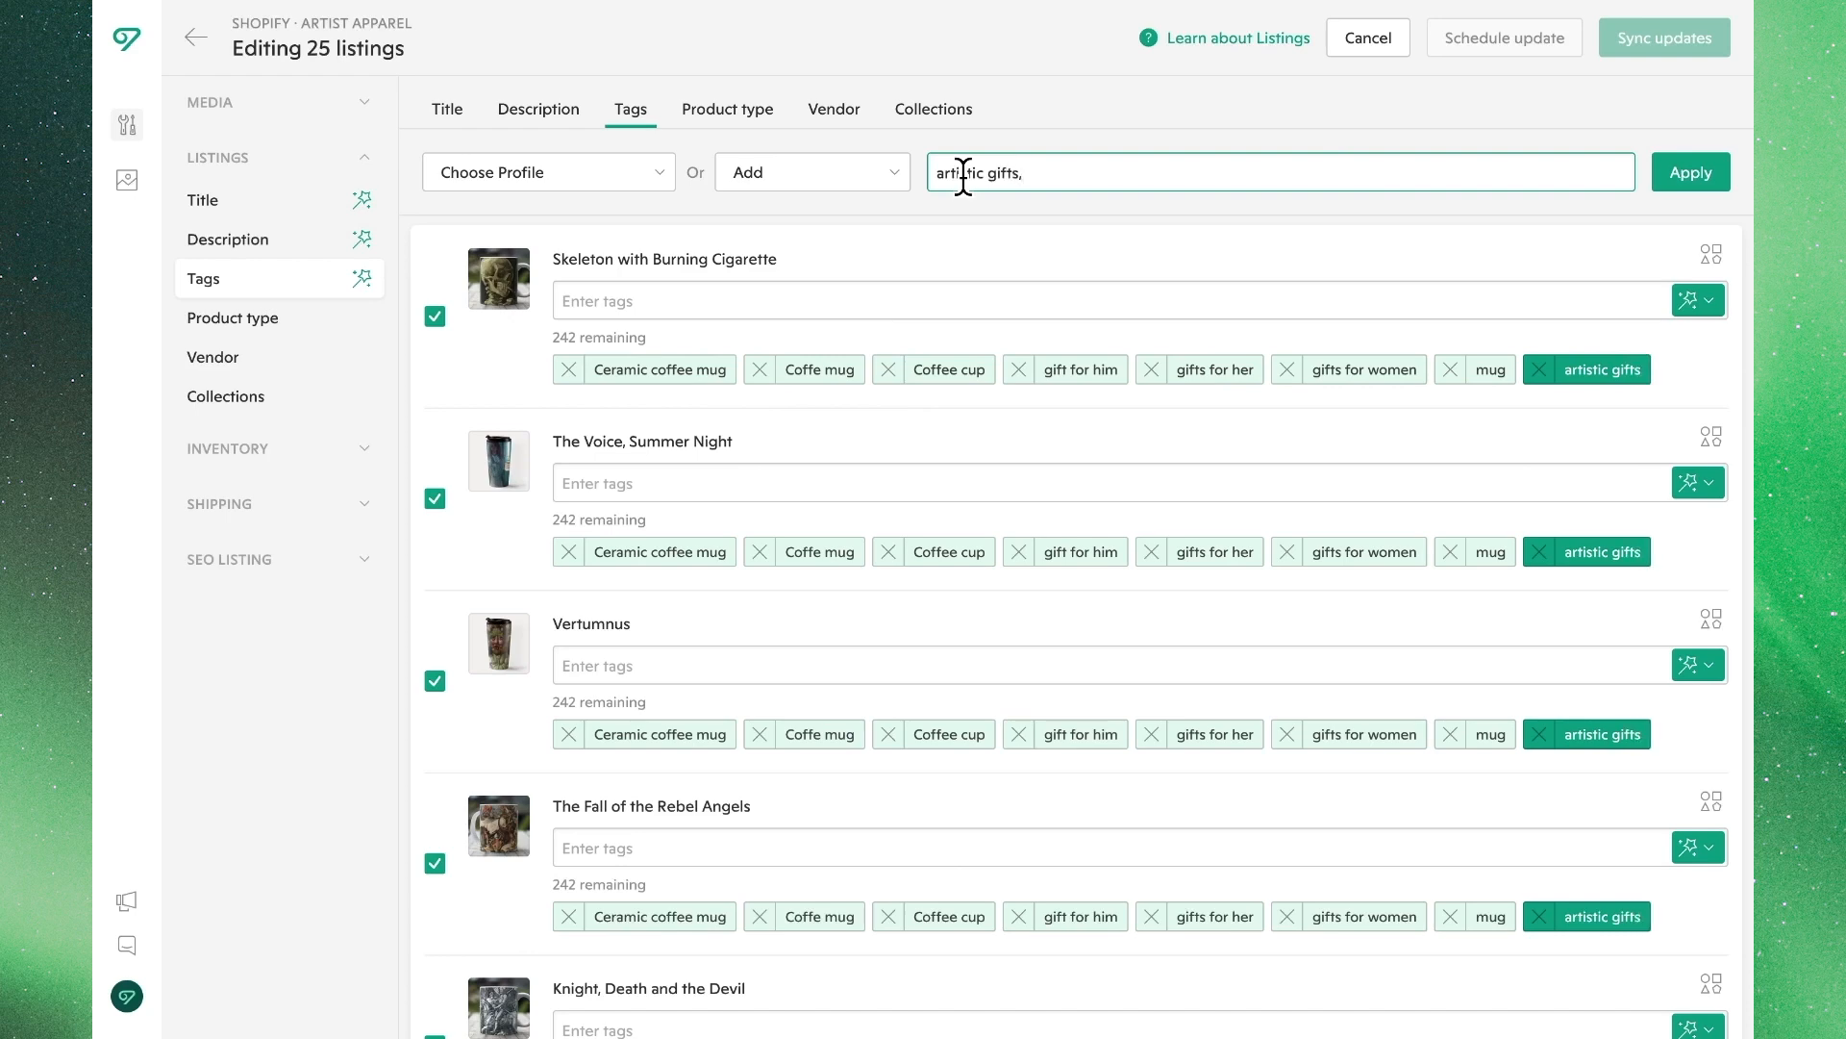
{"action": "type", "text": ", artistic mugs"}
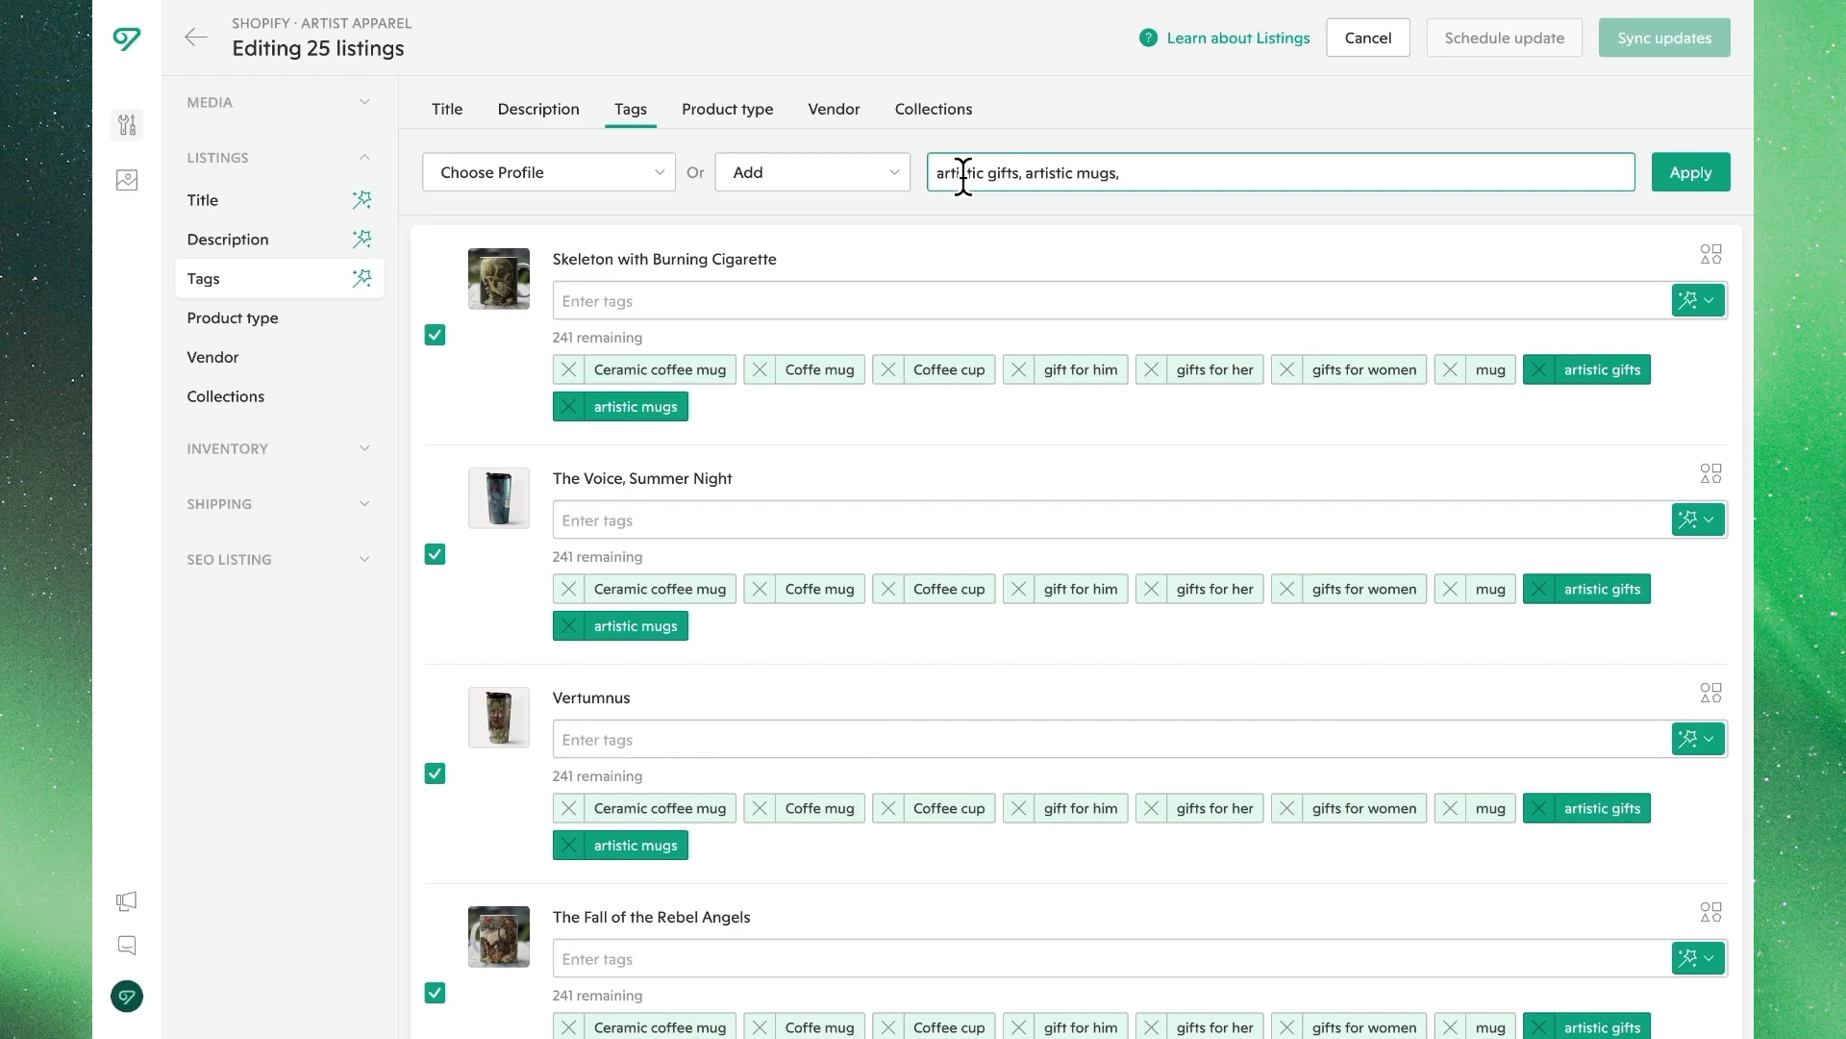
{"action": "type", "text": ", art mugs,"}
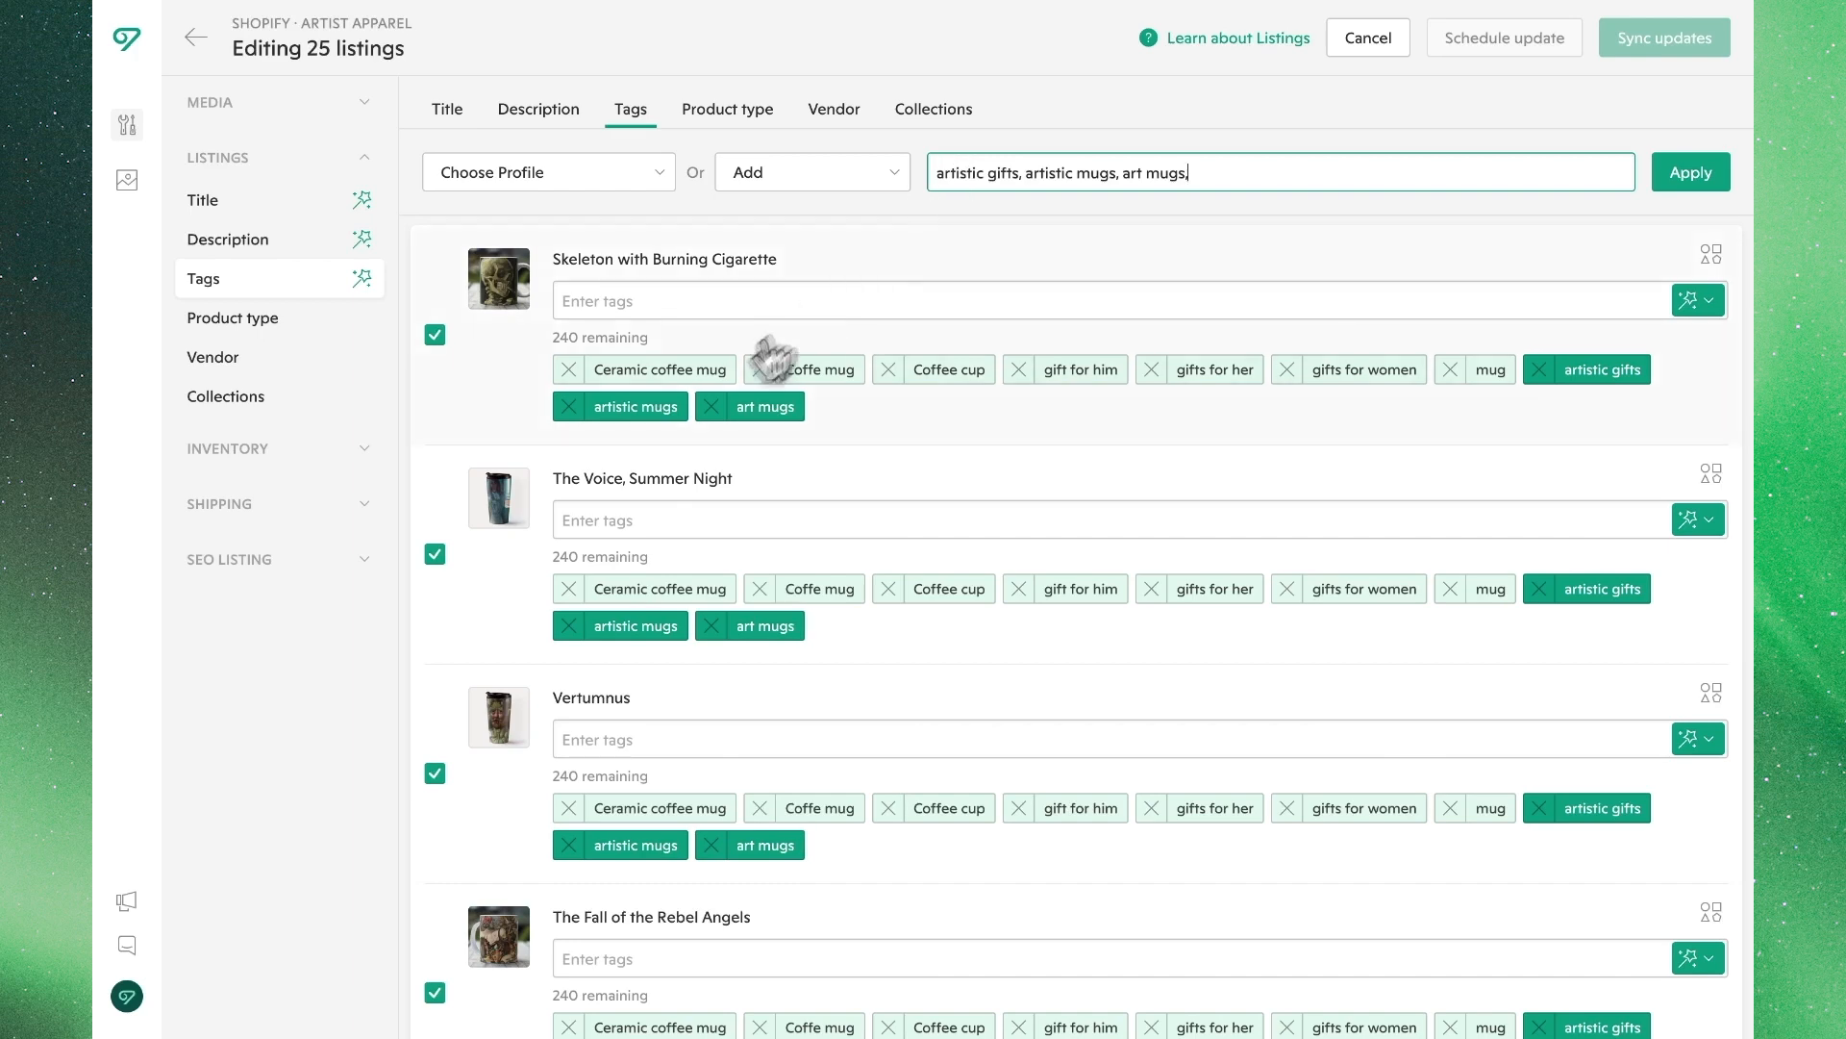
{"action": "left_click", "coordinate": [435, 555]}
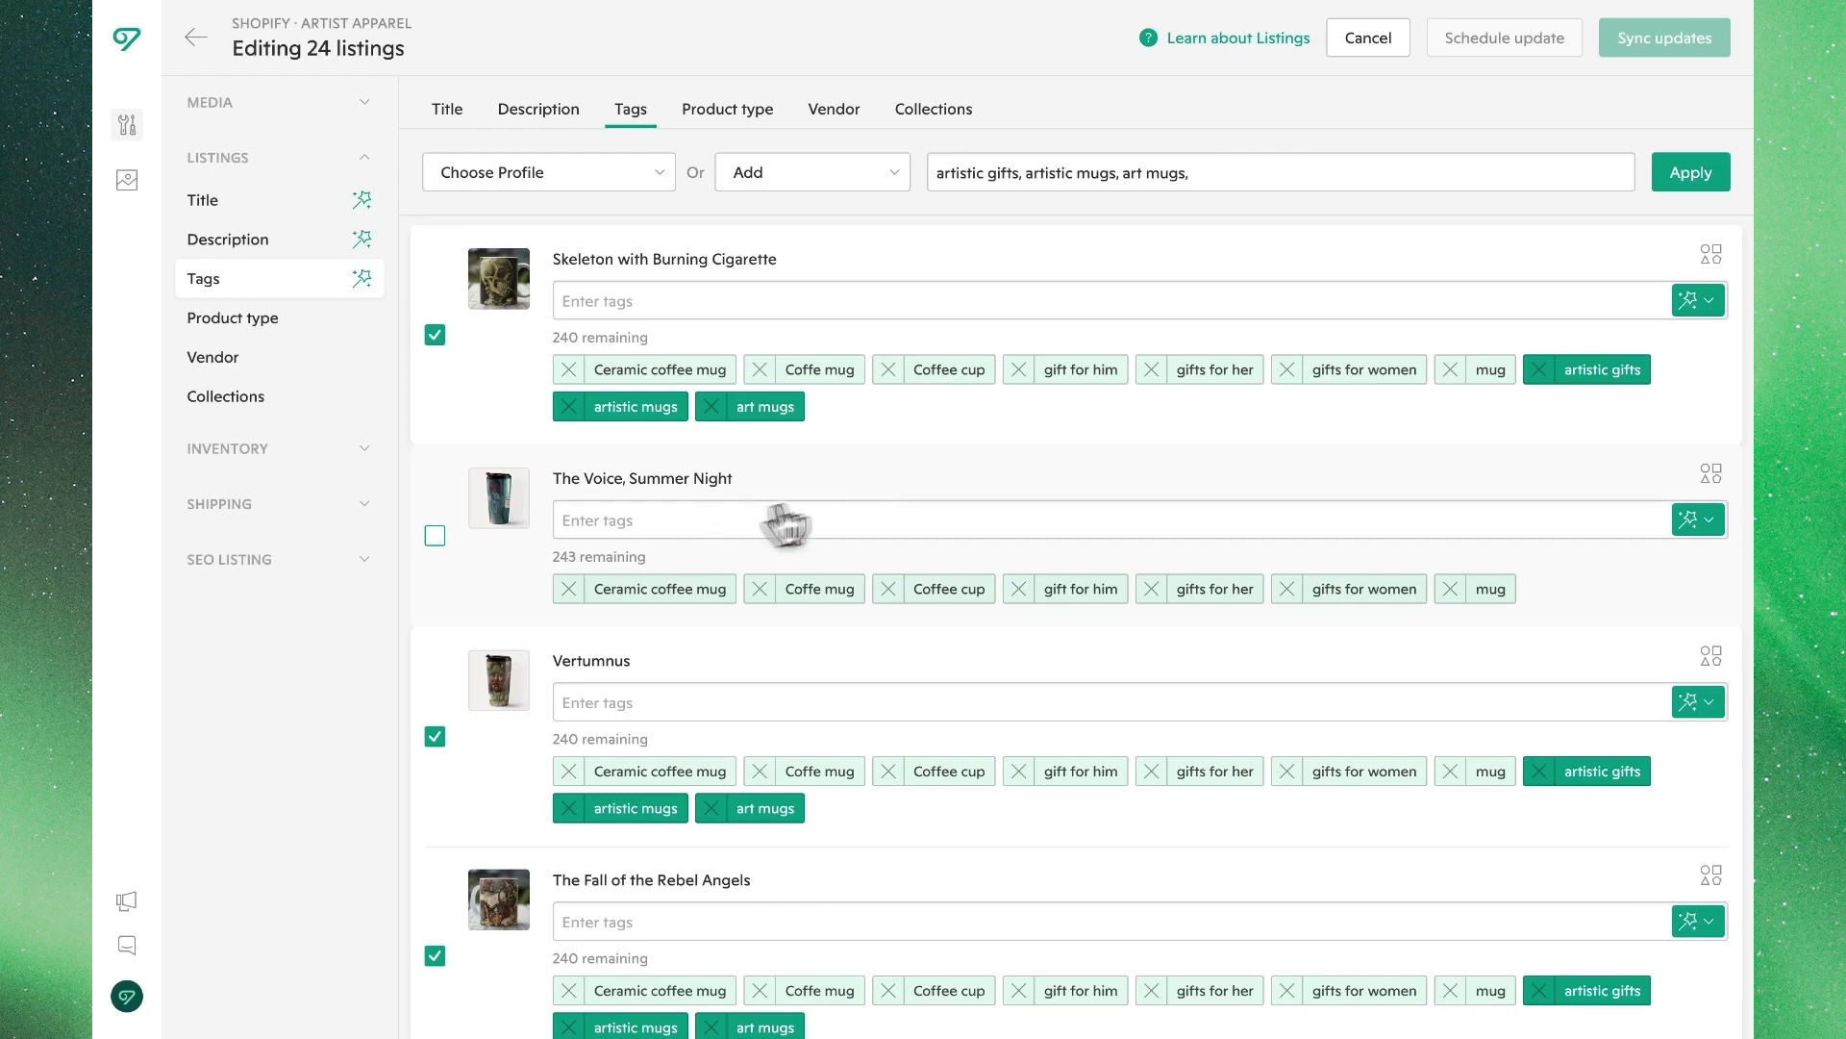
{"action": "left_click", "coordinate": [1679, 175]}
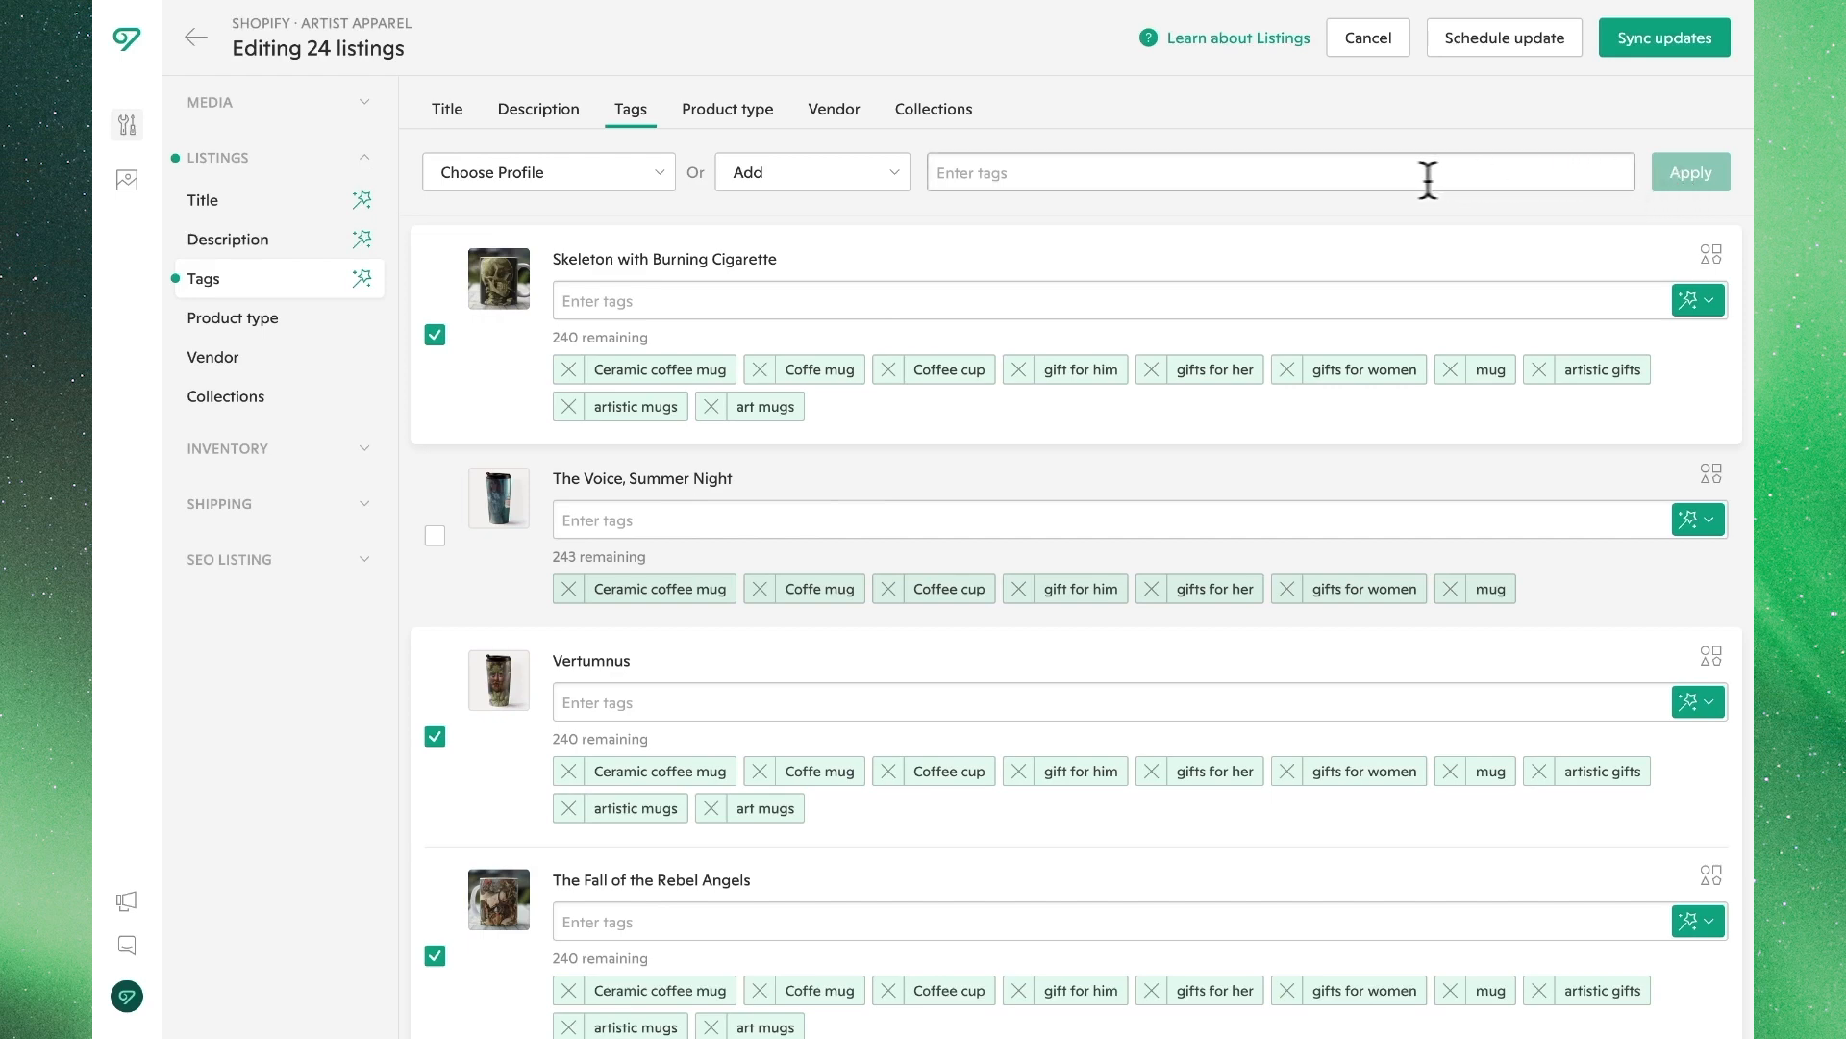
Step: Include The Voice, Summer Night in the selection again and bulk-delete the tag "coffe mug" from all listings
{"action": "left_click", "coordinate": [862, 189]}
{"action": "left_click", "coordinate": [829, 273]}
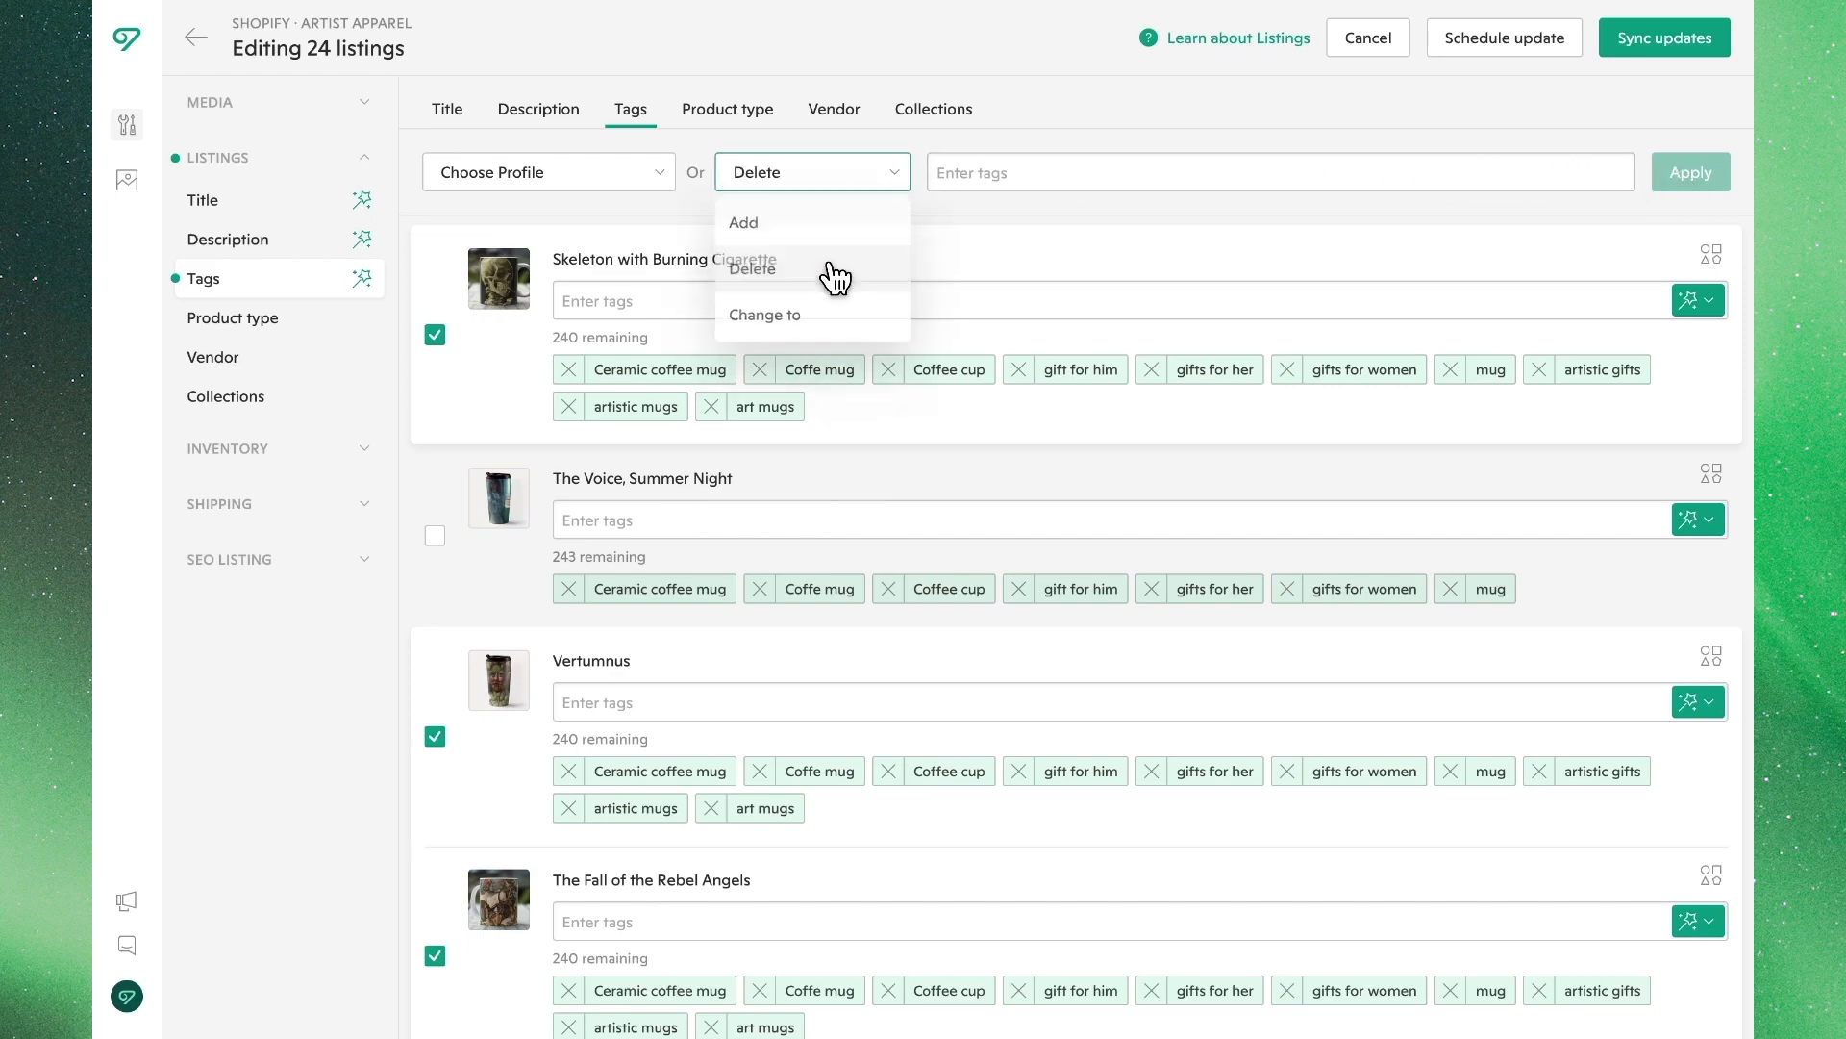
{"action": "left_click", "coordinate": [973, 172]}
{"action": "type", "text": "co"}
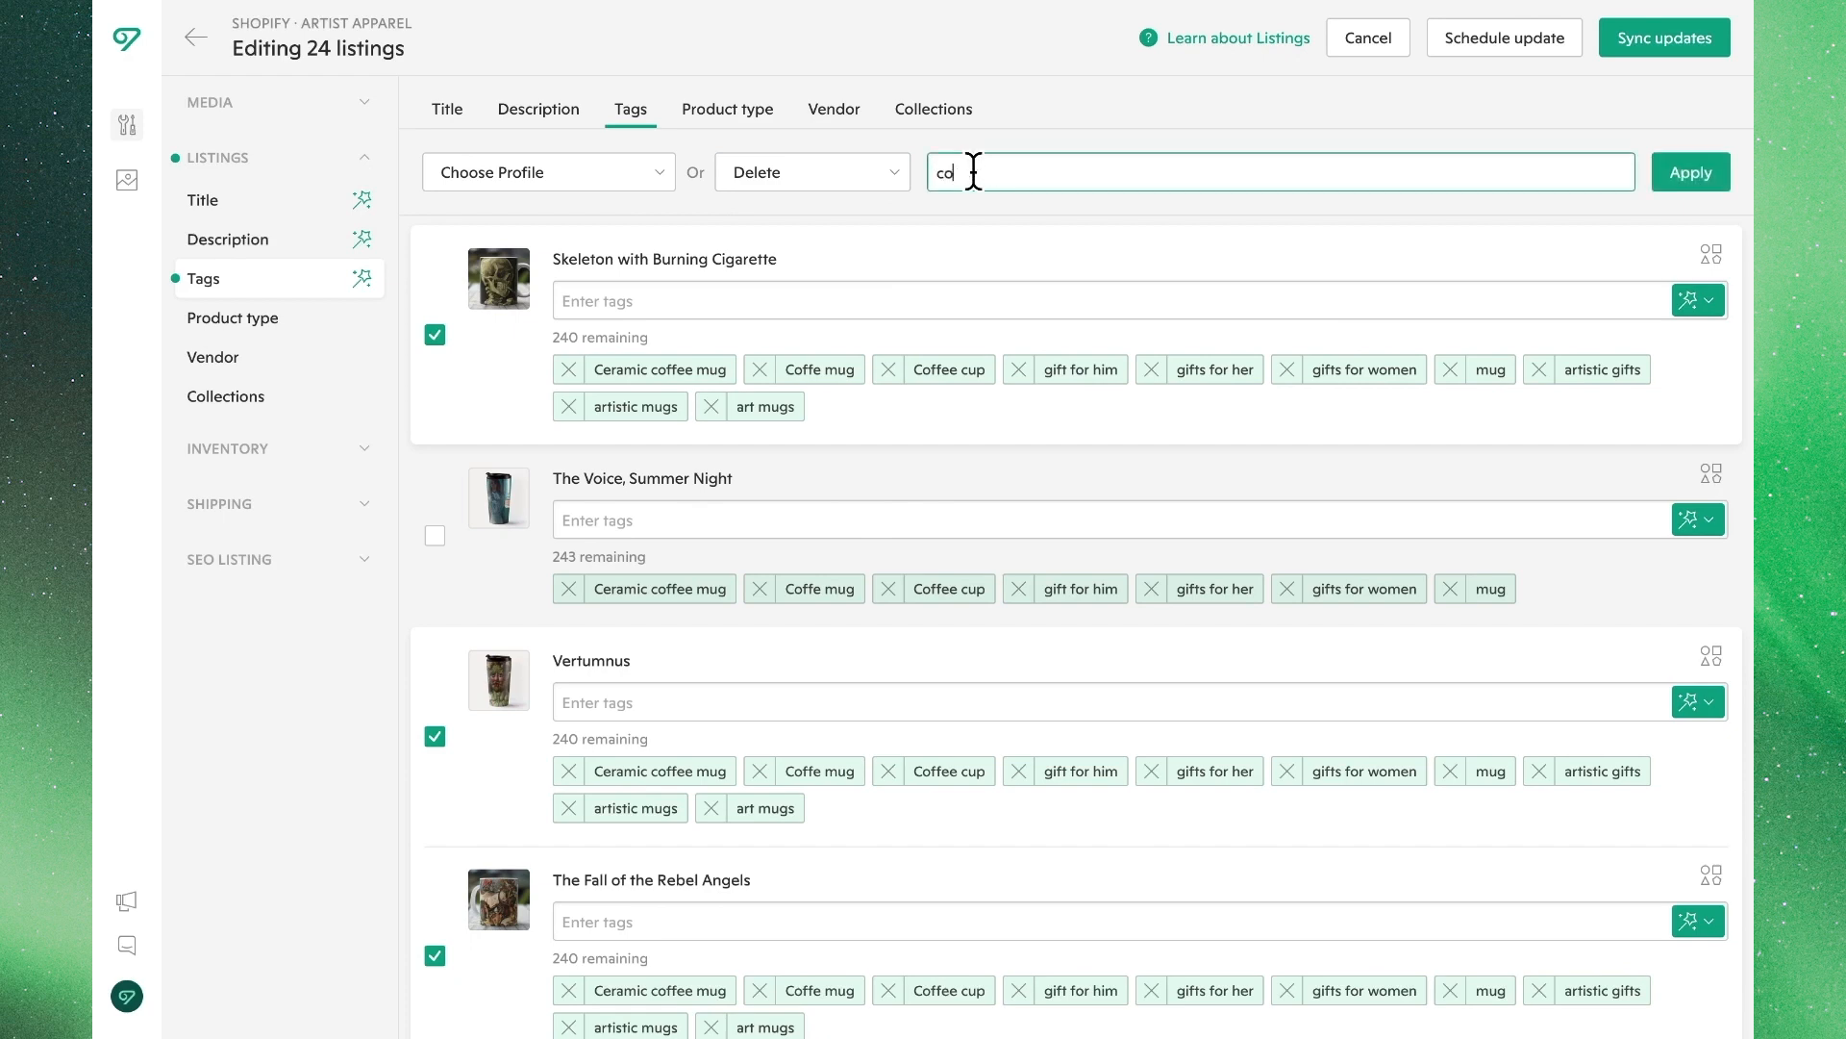
{"action": "type", "text": "ffe mug"}
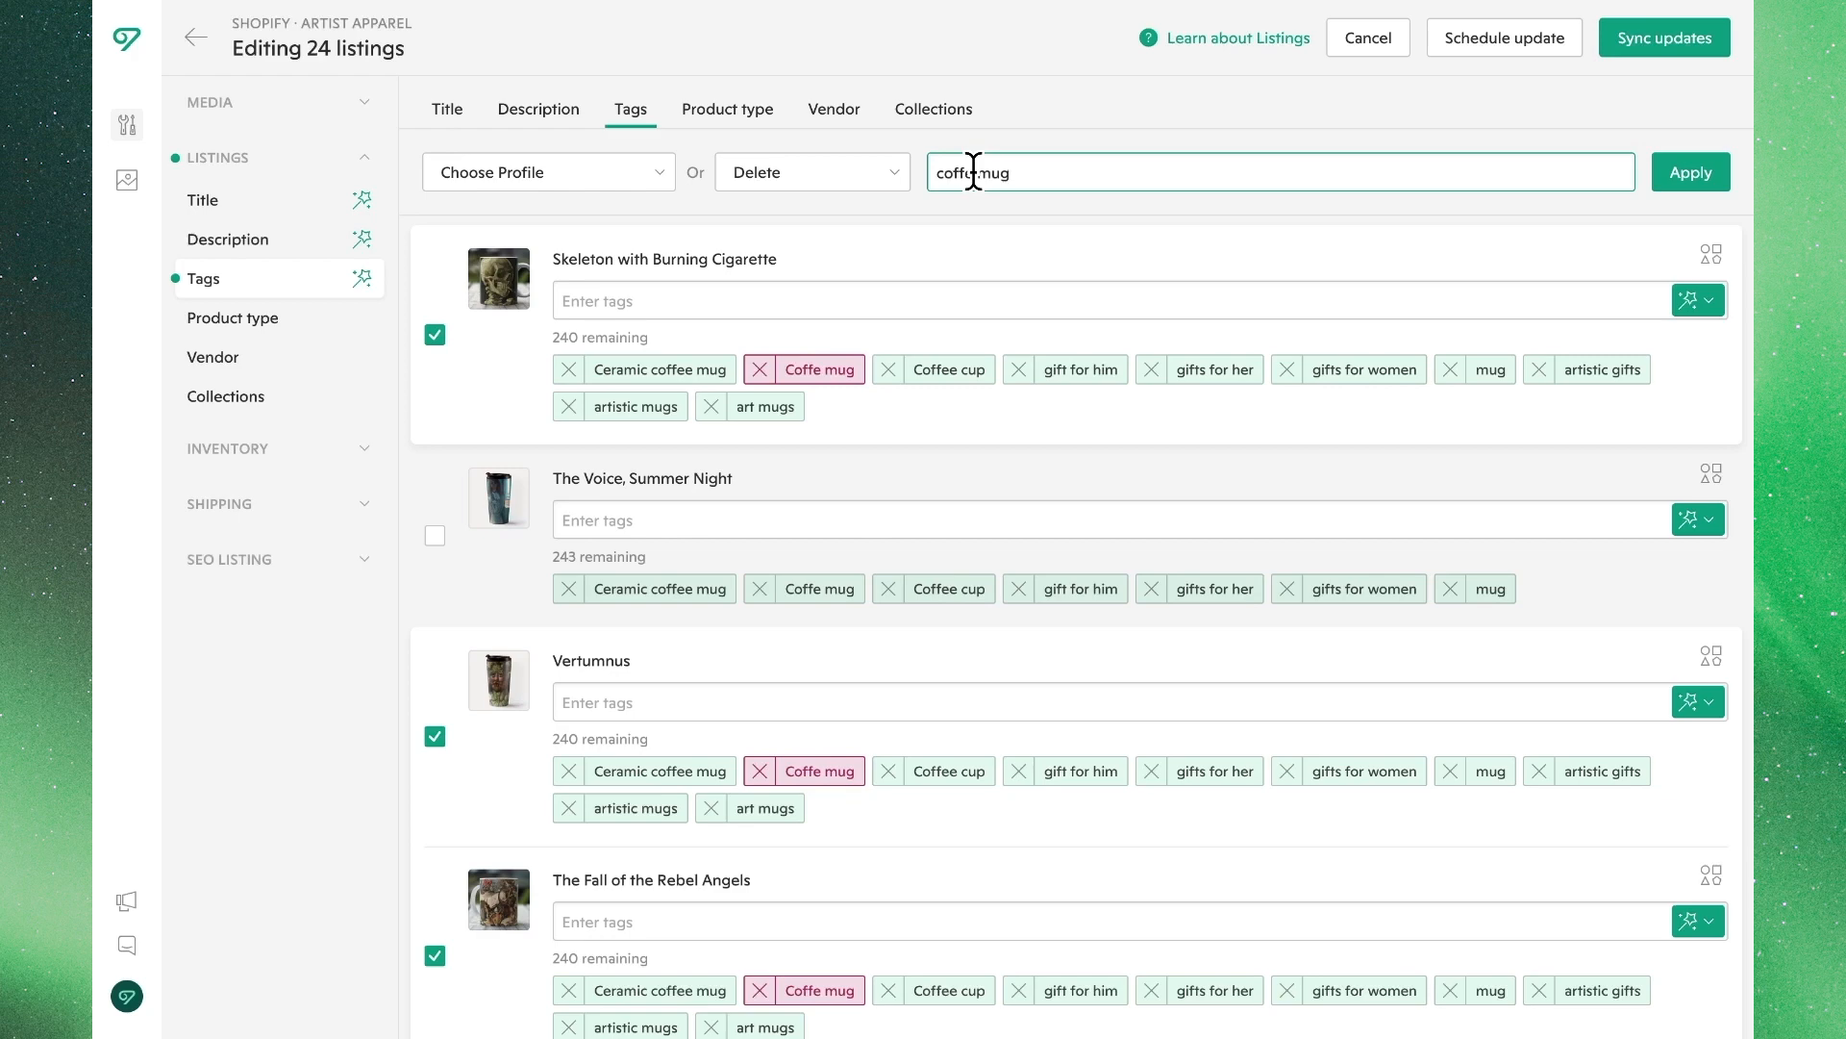
{"action": "left_click", "coordinate": [437, 539]}
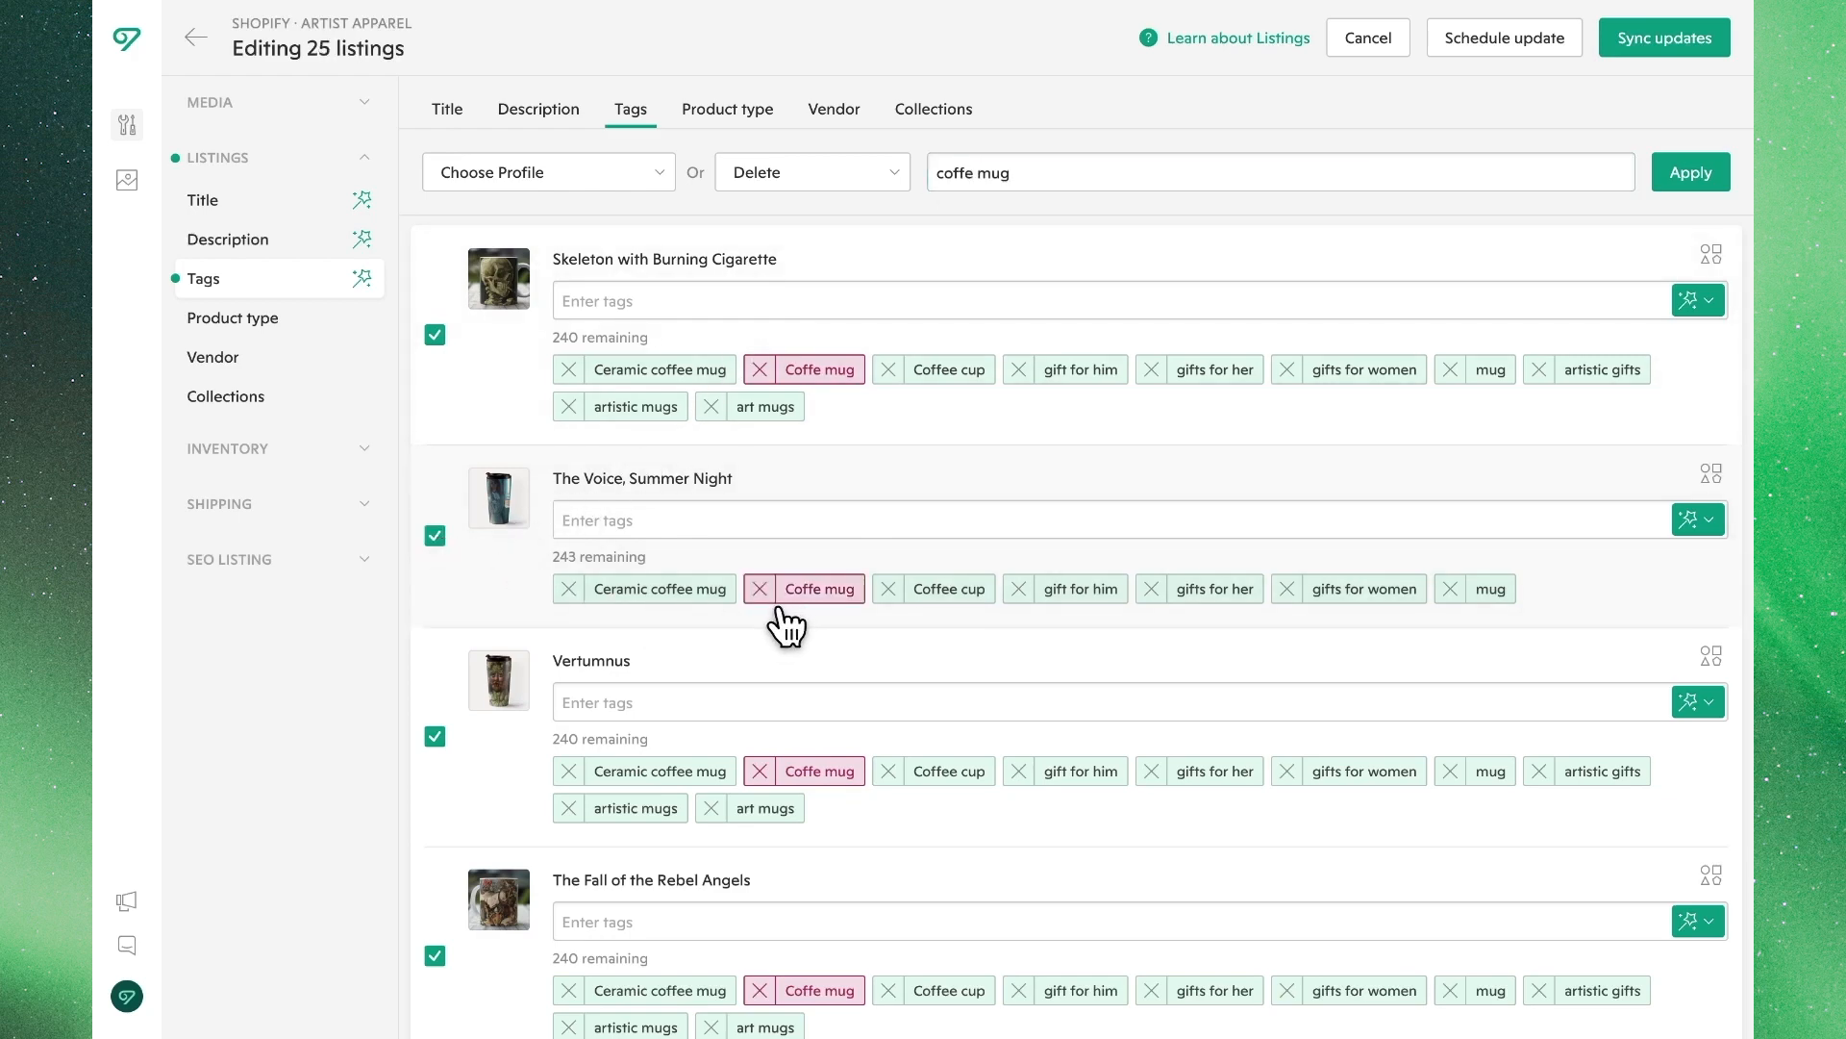
{"action": "scroll", "coordinate": [852, 564], "scroll_direction": "down", "scroll_amount": 6}
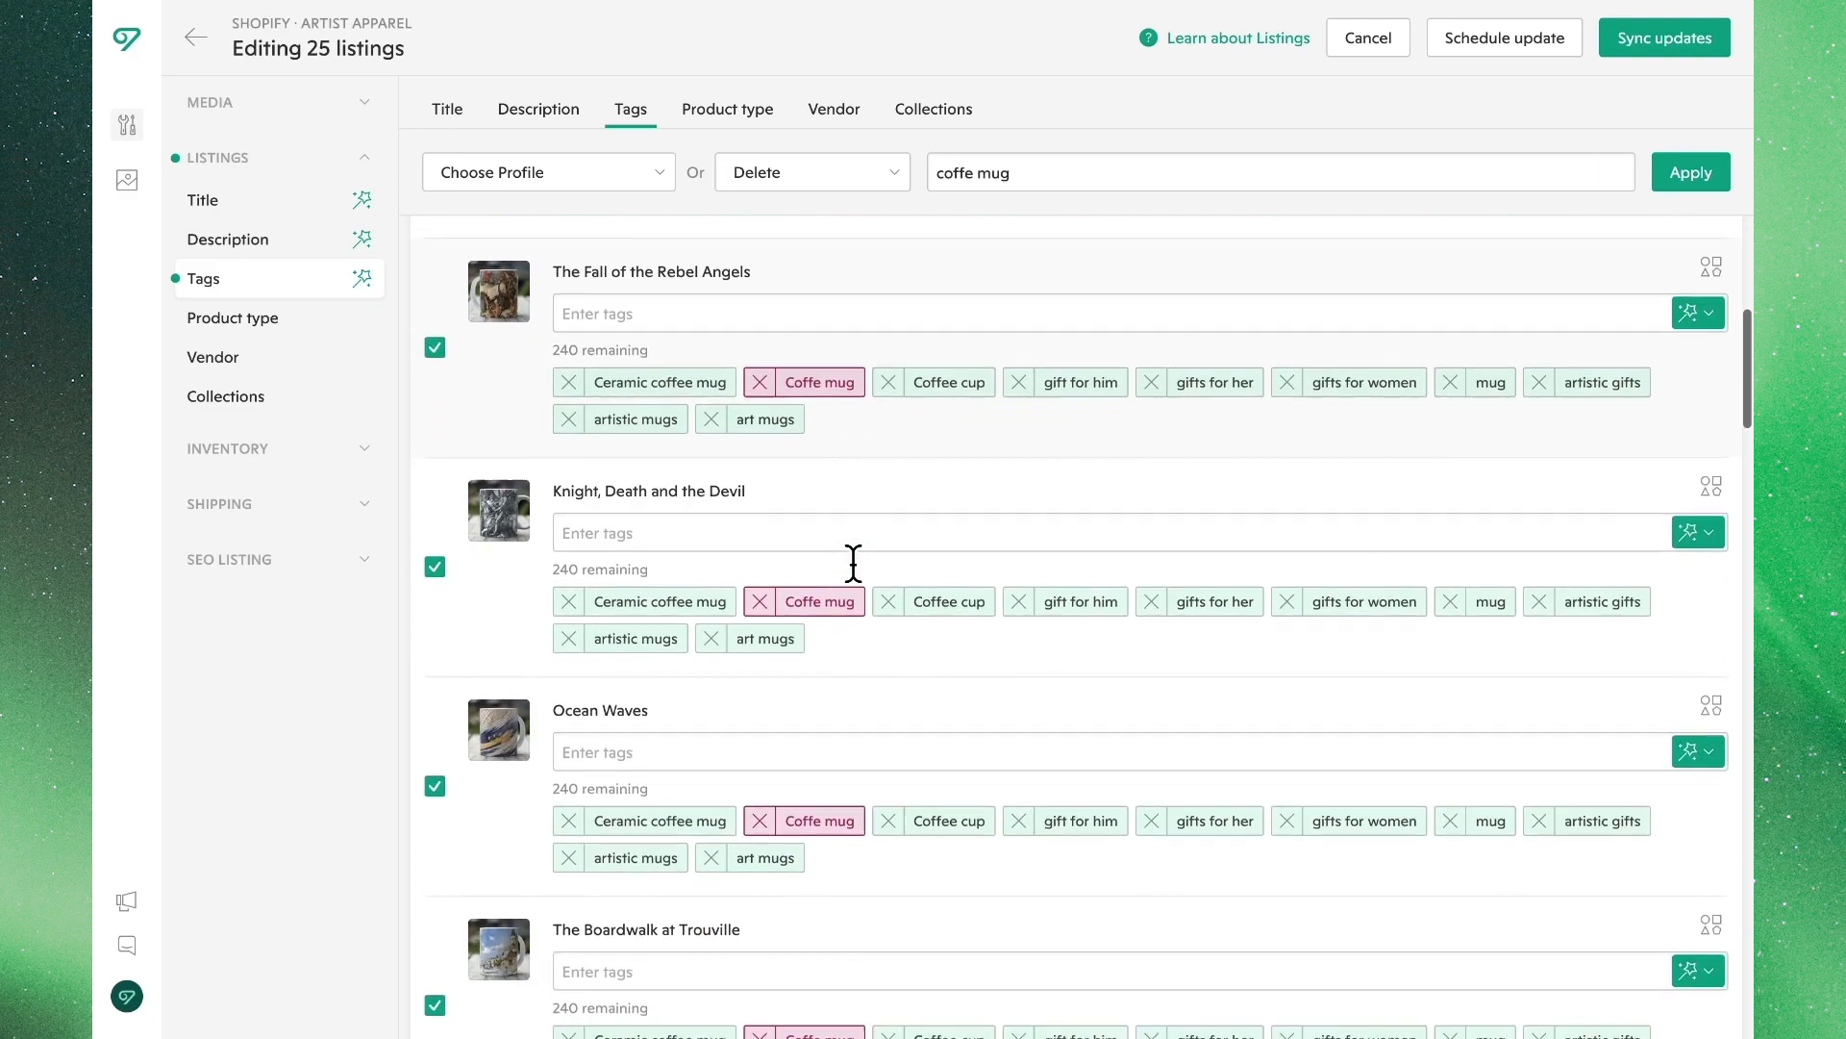
{"action": "scroll", "coordinate": [852, 565], "scroll_direction": "up", "scroll_amount": 6}
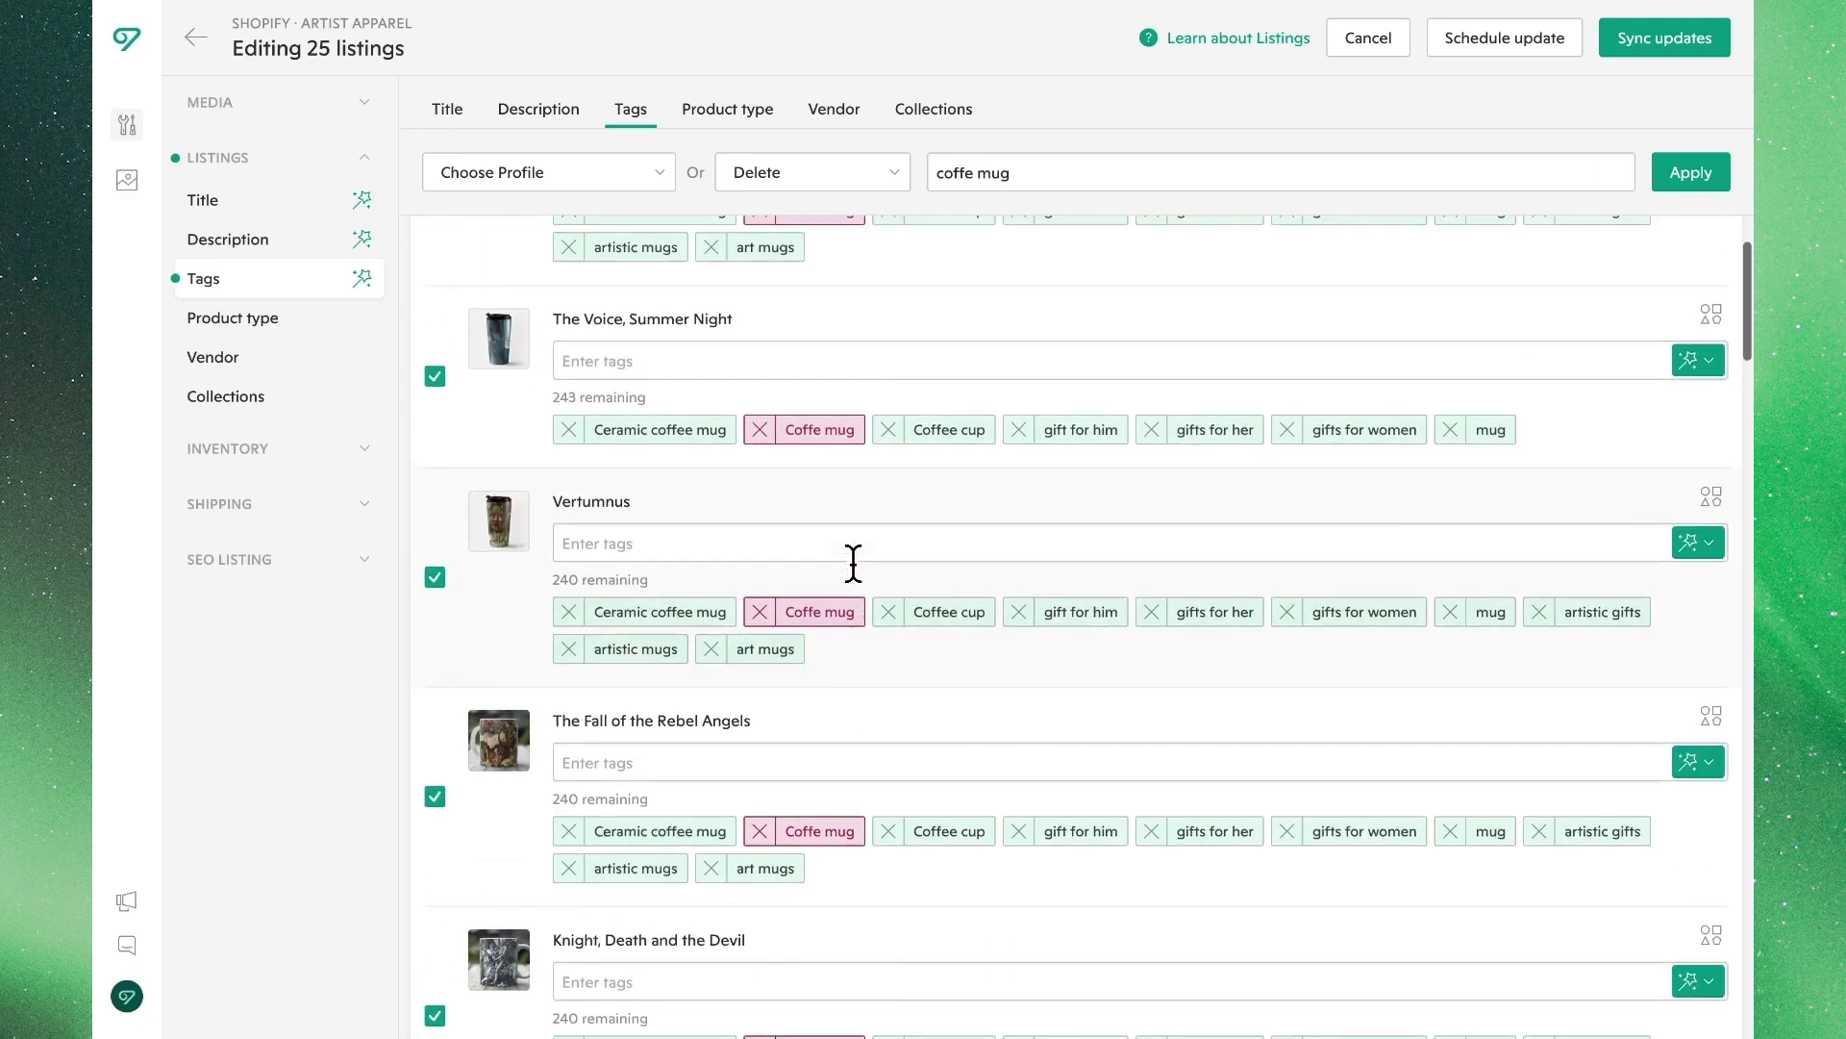
{"action": "scroll", "coordinate": [852, 564], "scroll_direction": "up", "scroll_amount": 2}
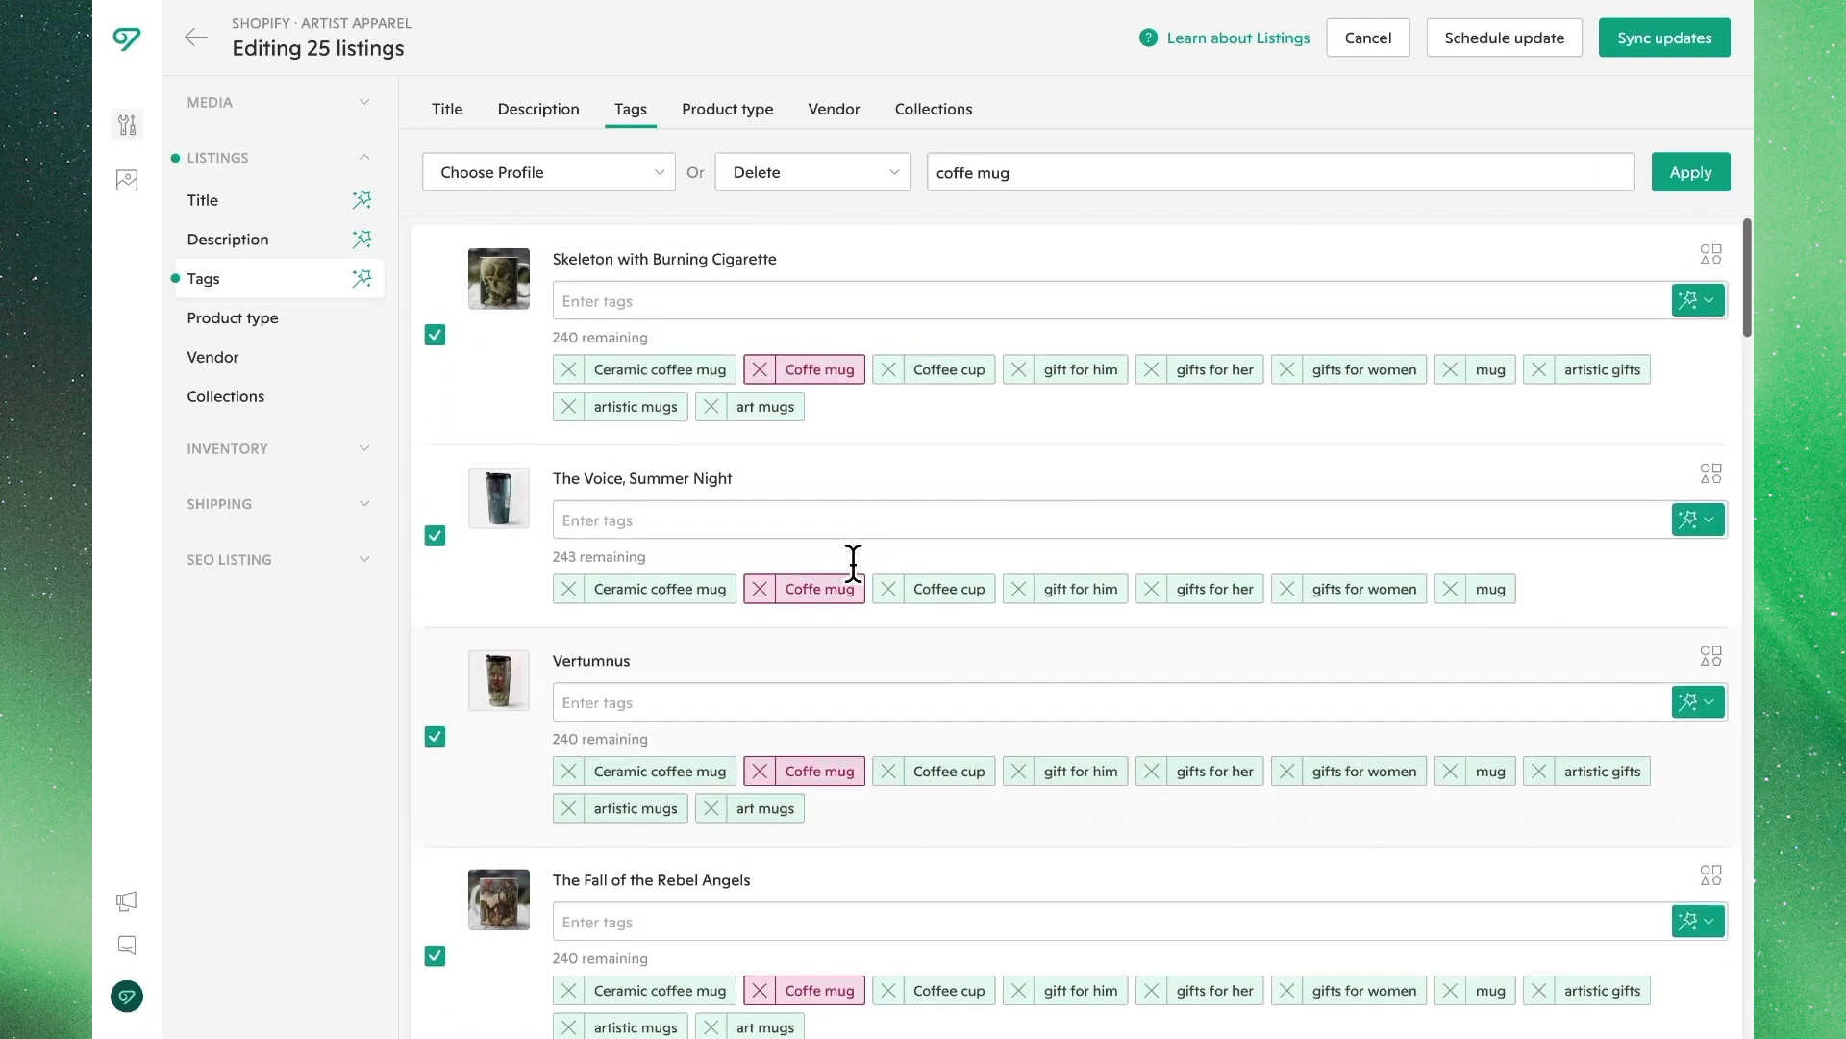
{"action": "left_click", "coordinate": [1675, 183]}
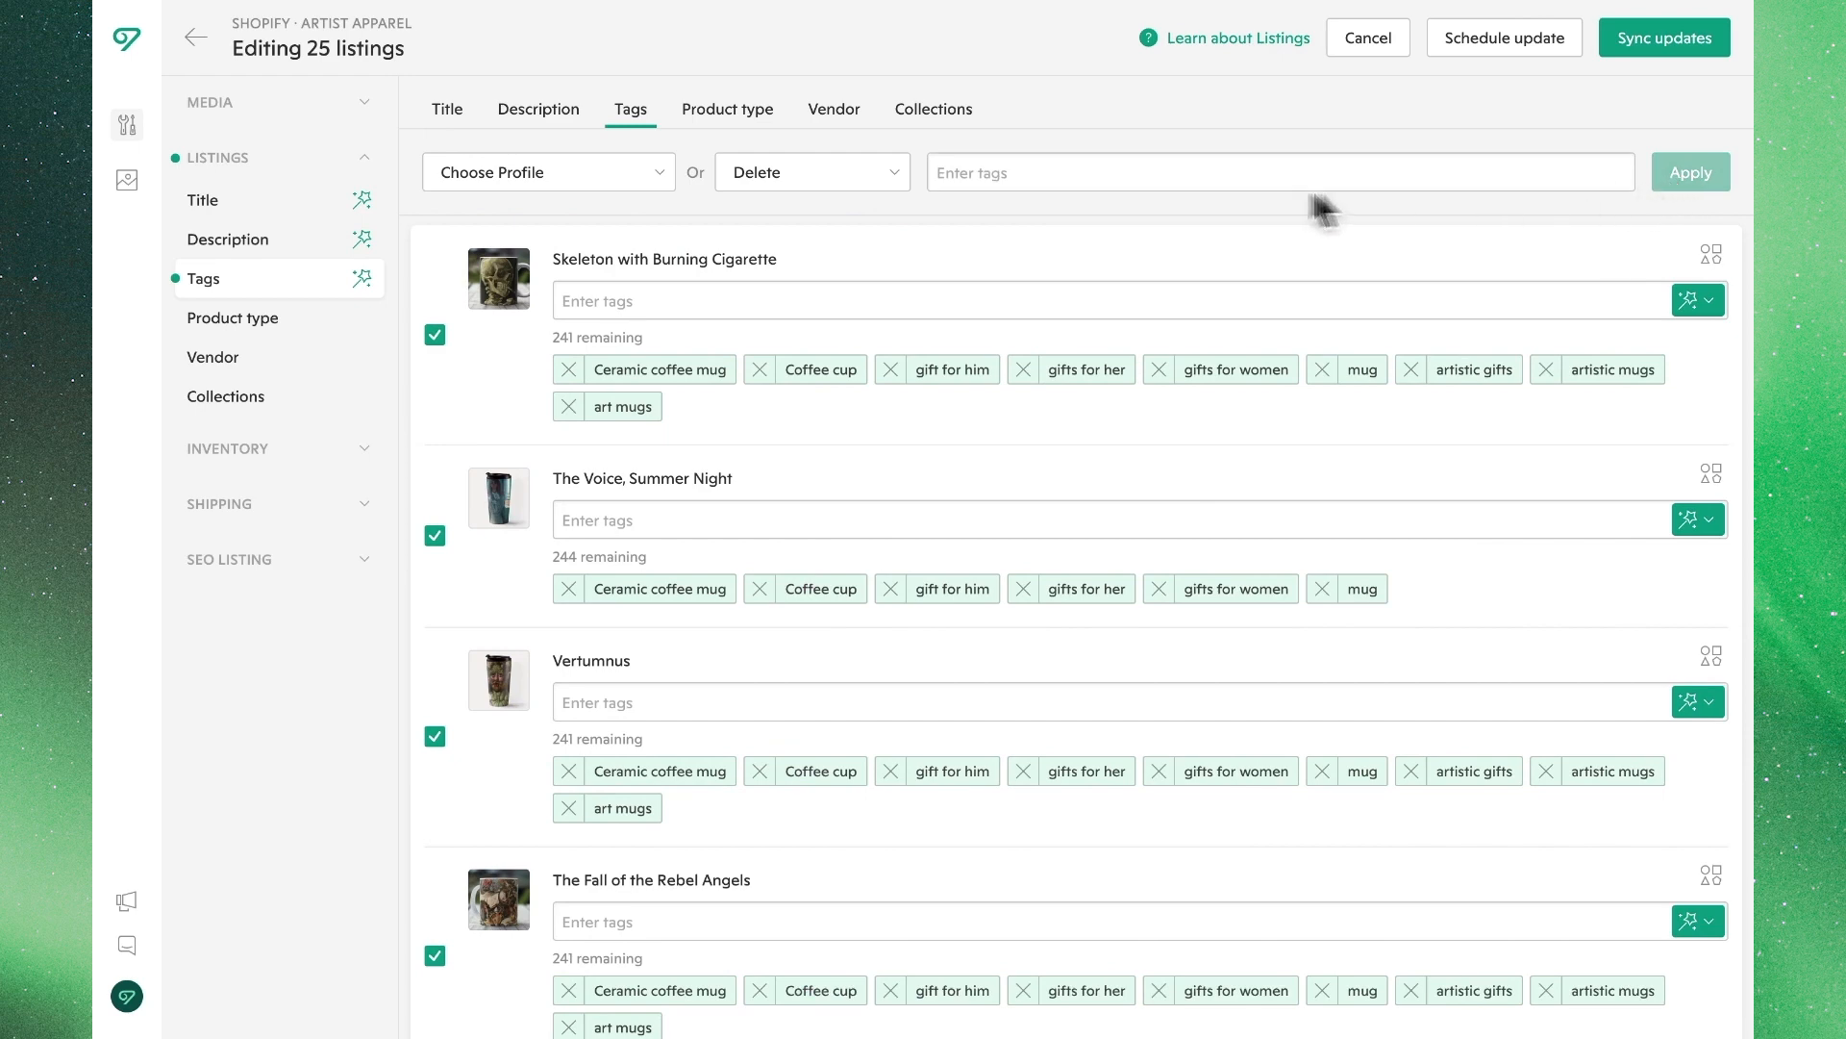
Step: Preview changing all listings' tags to always, separate, tags, with, commas, and clear the entry without applying it
{"action": "left_click", "coordinate": [852, 189]}
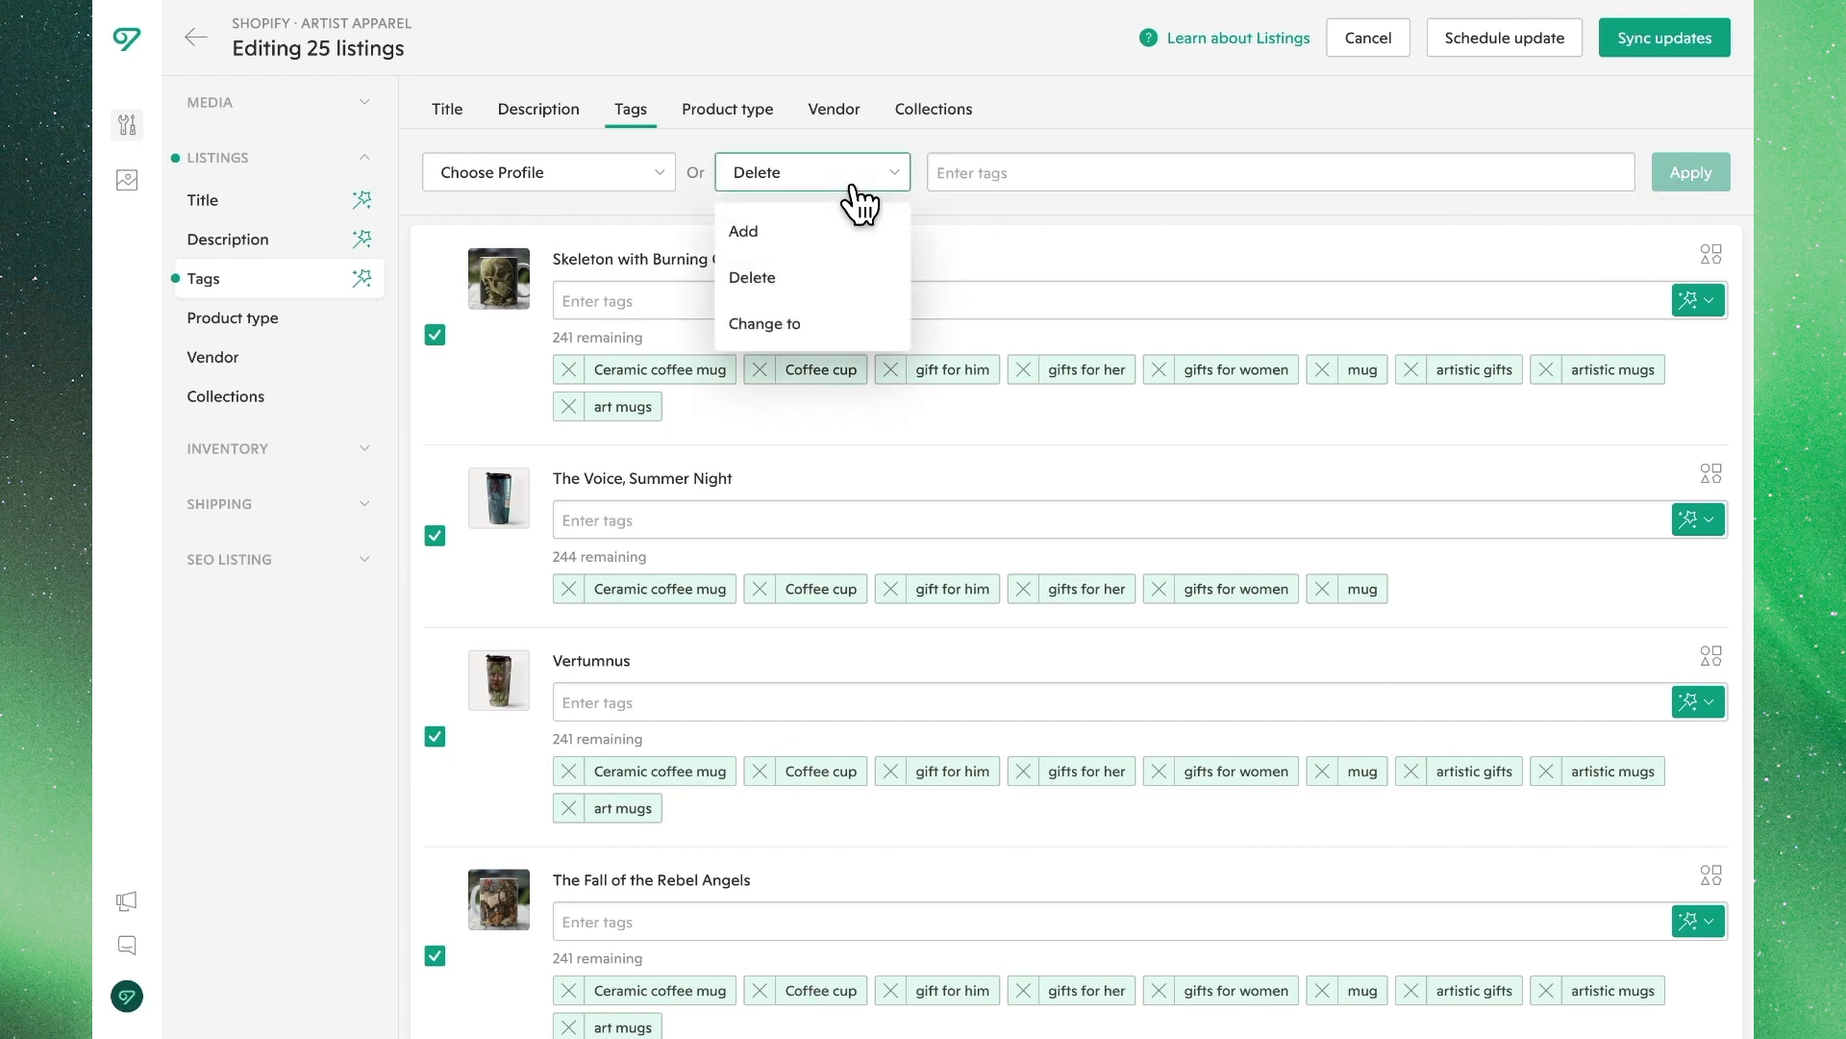
{"action": "left_click", "coordinate": [837, 325]}
{"action": "left_click", "coordinate": [979, 176]}
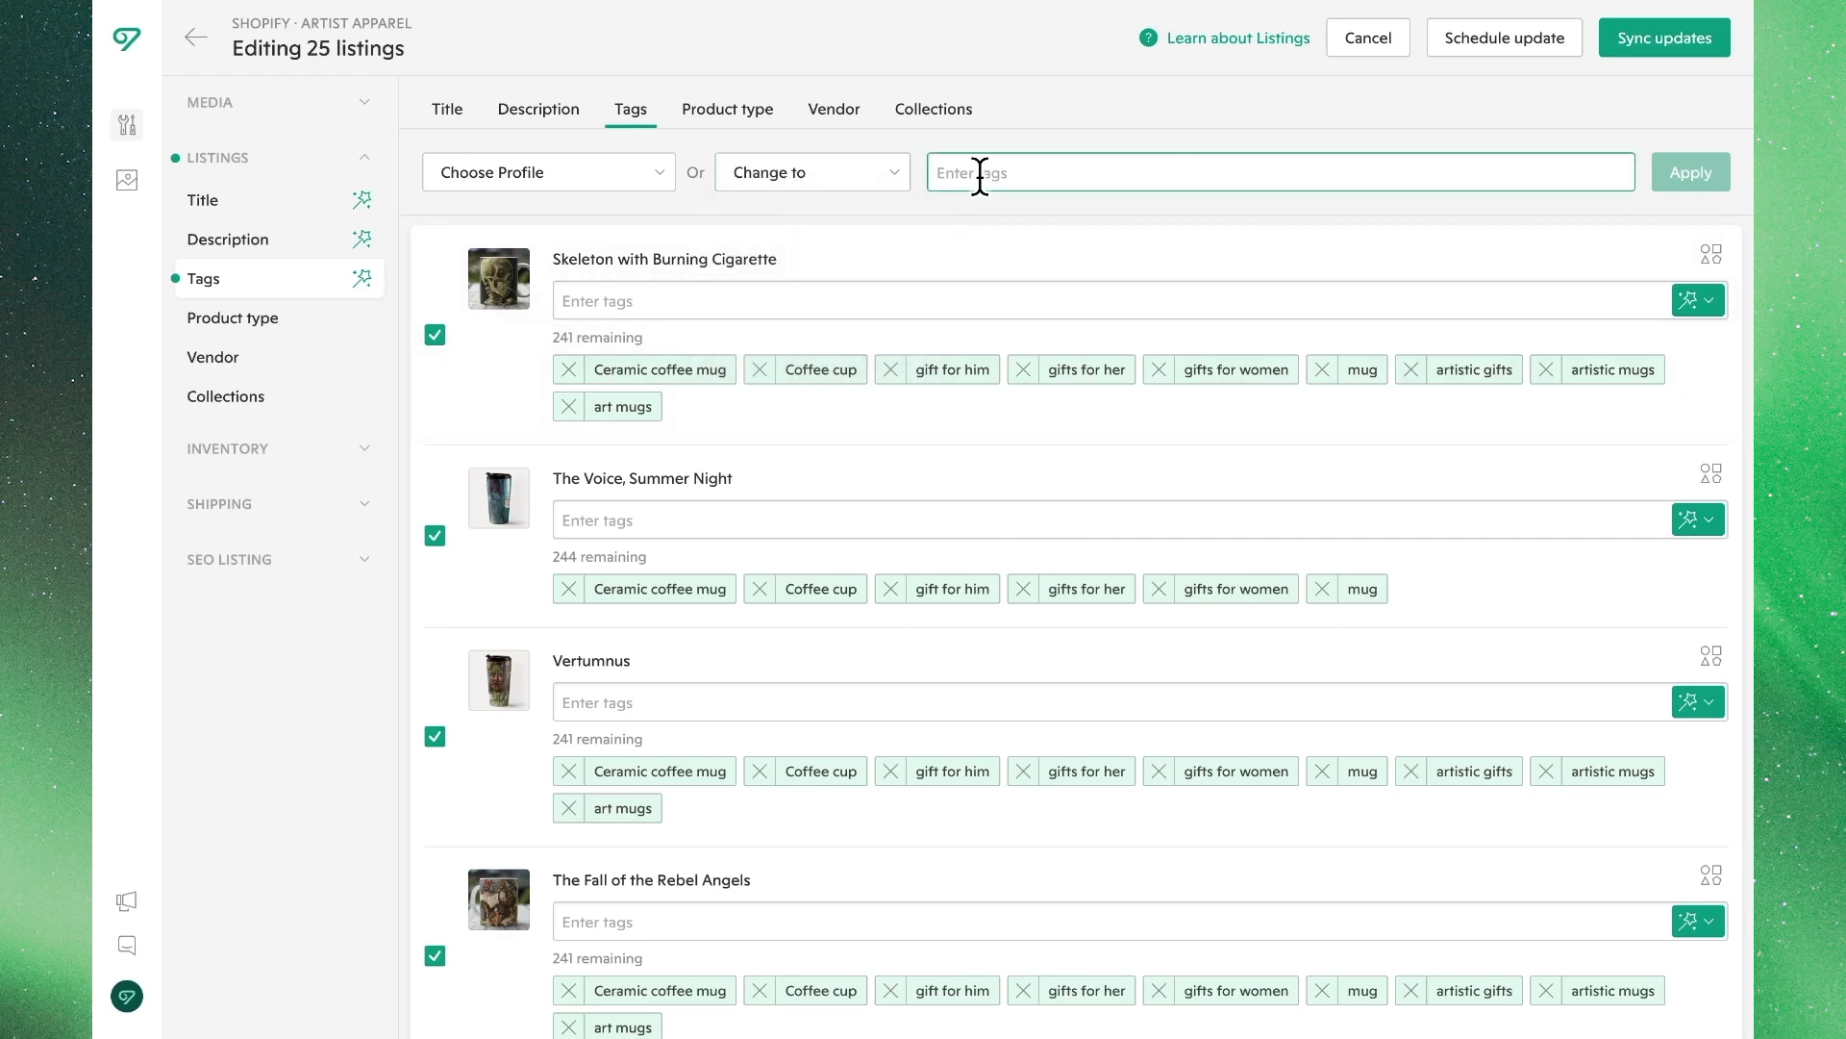
{"action": "type", "text": "always"}
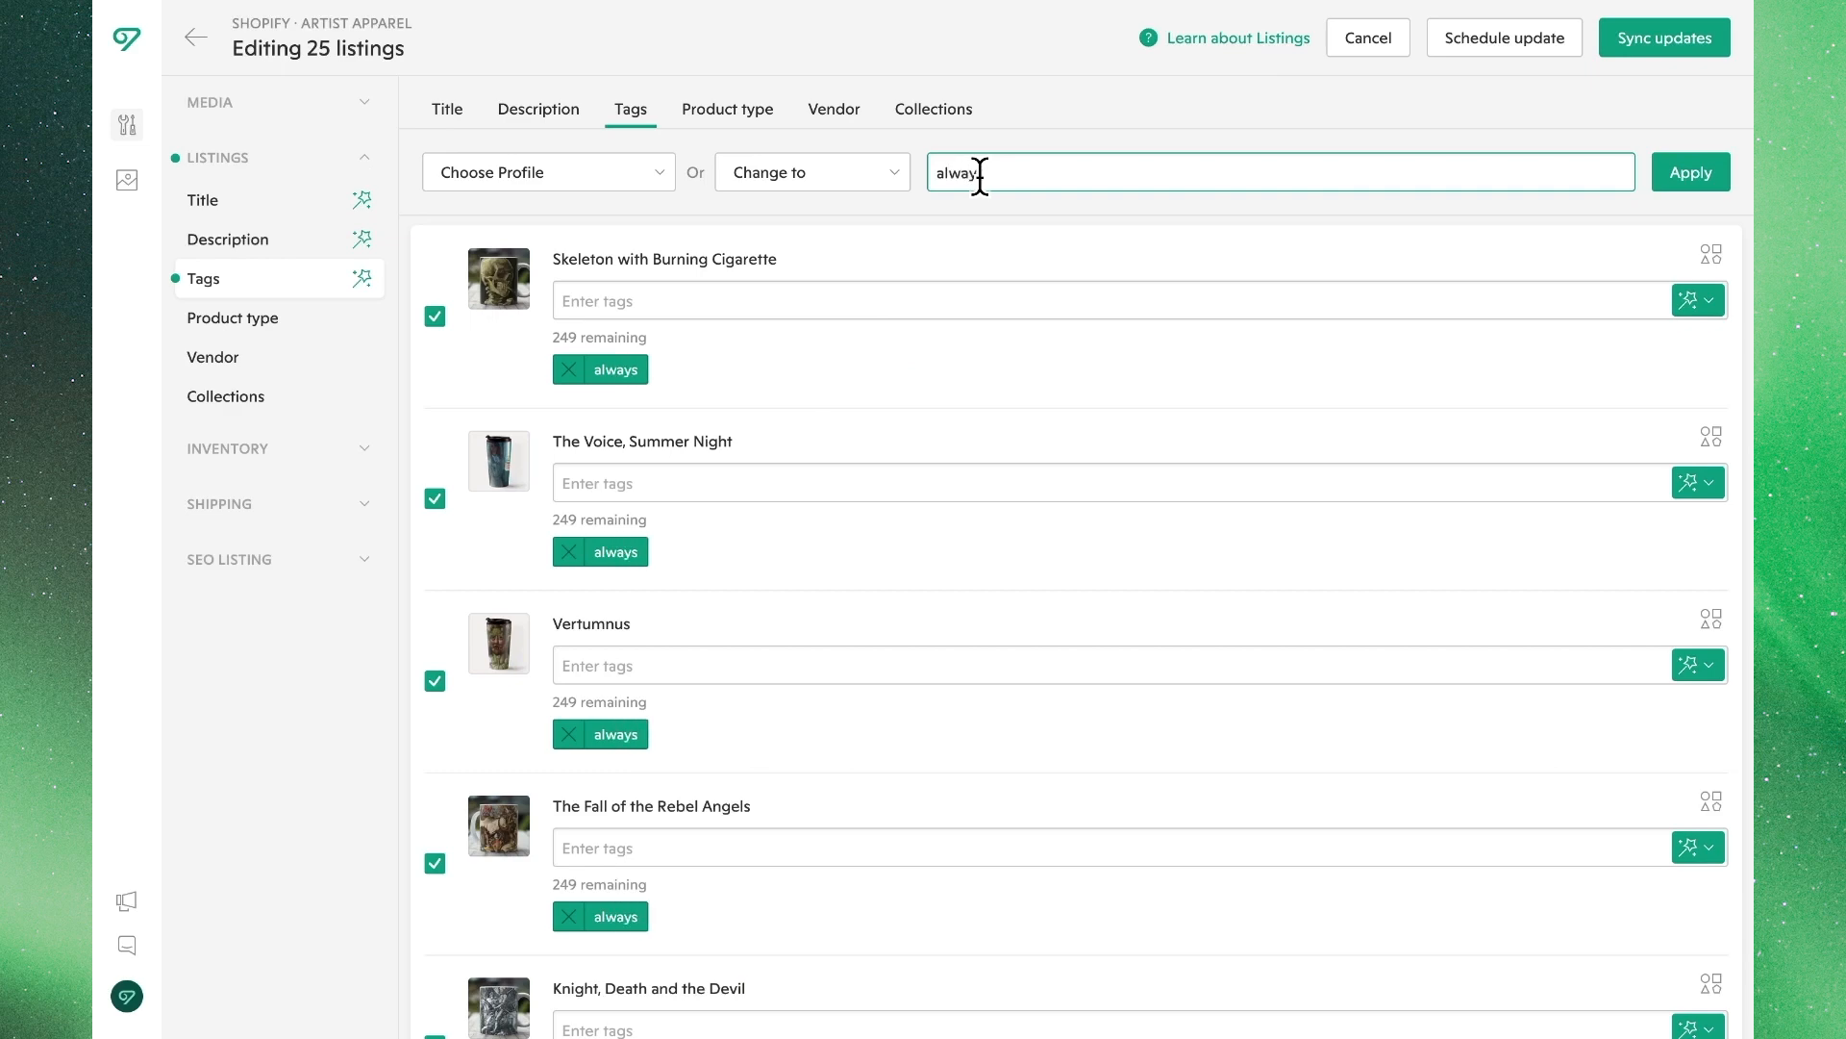
{"action": "type", "text": ", separate, "}
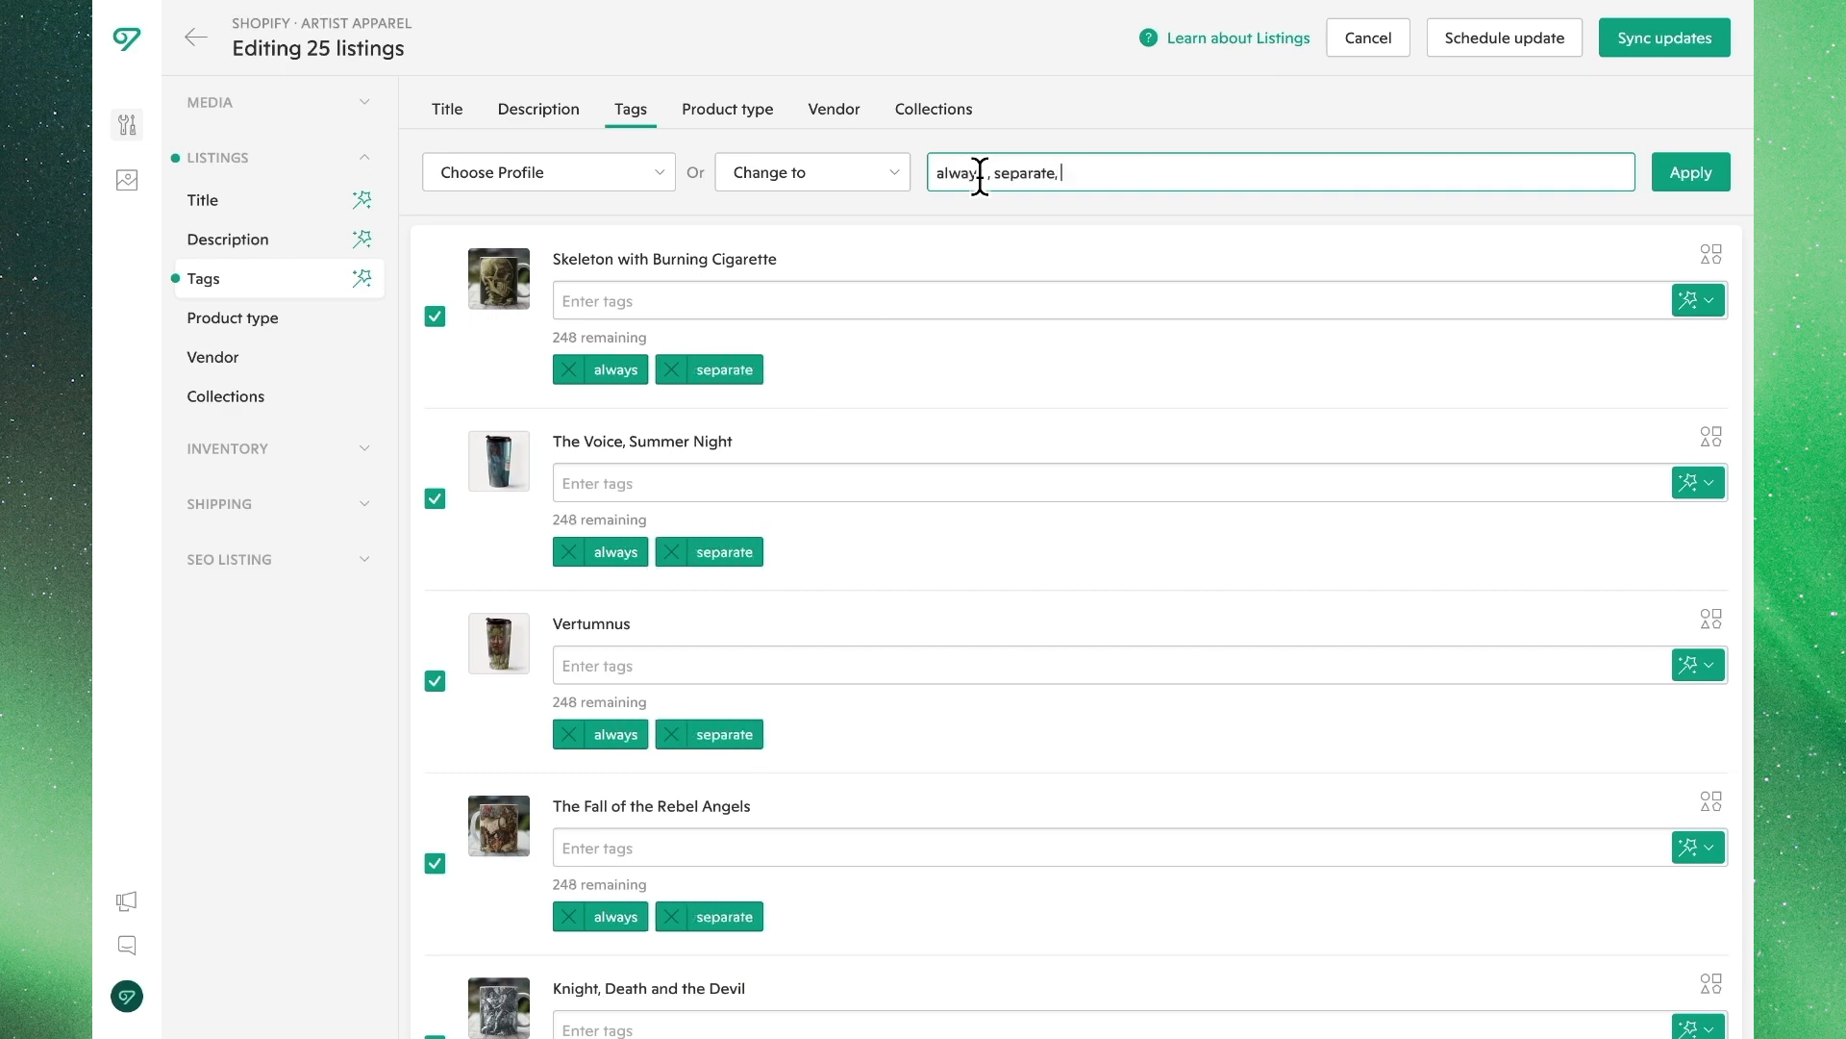
{"action": "type", "text": "tags, with , "}
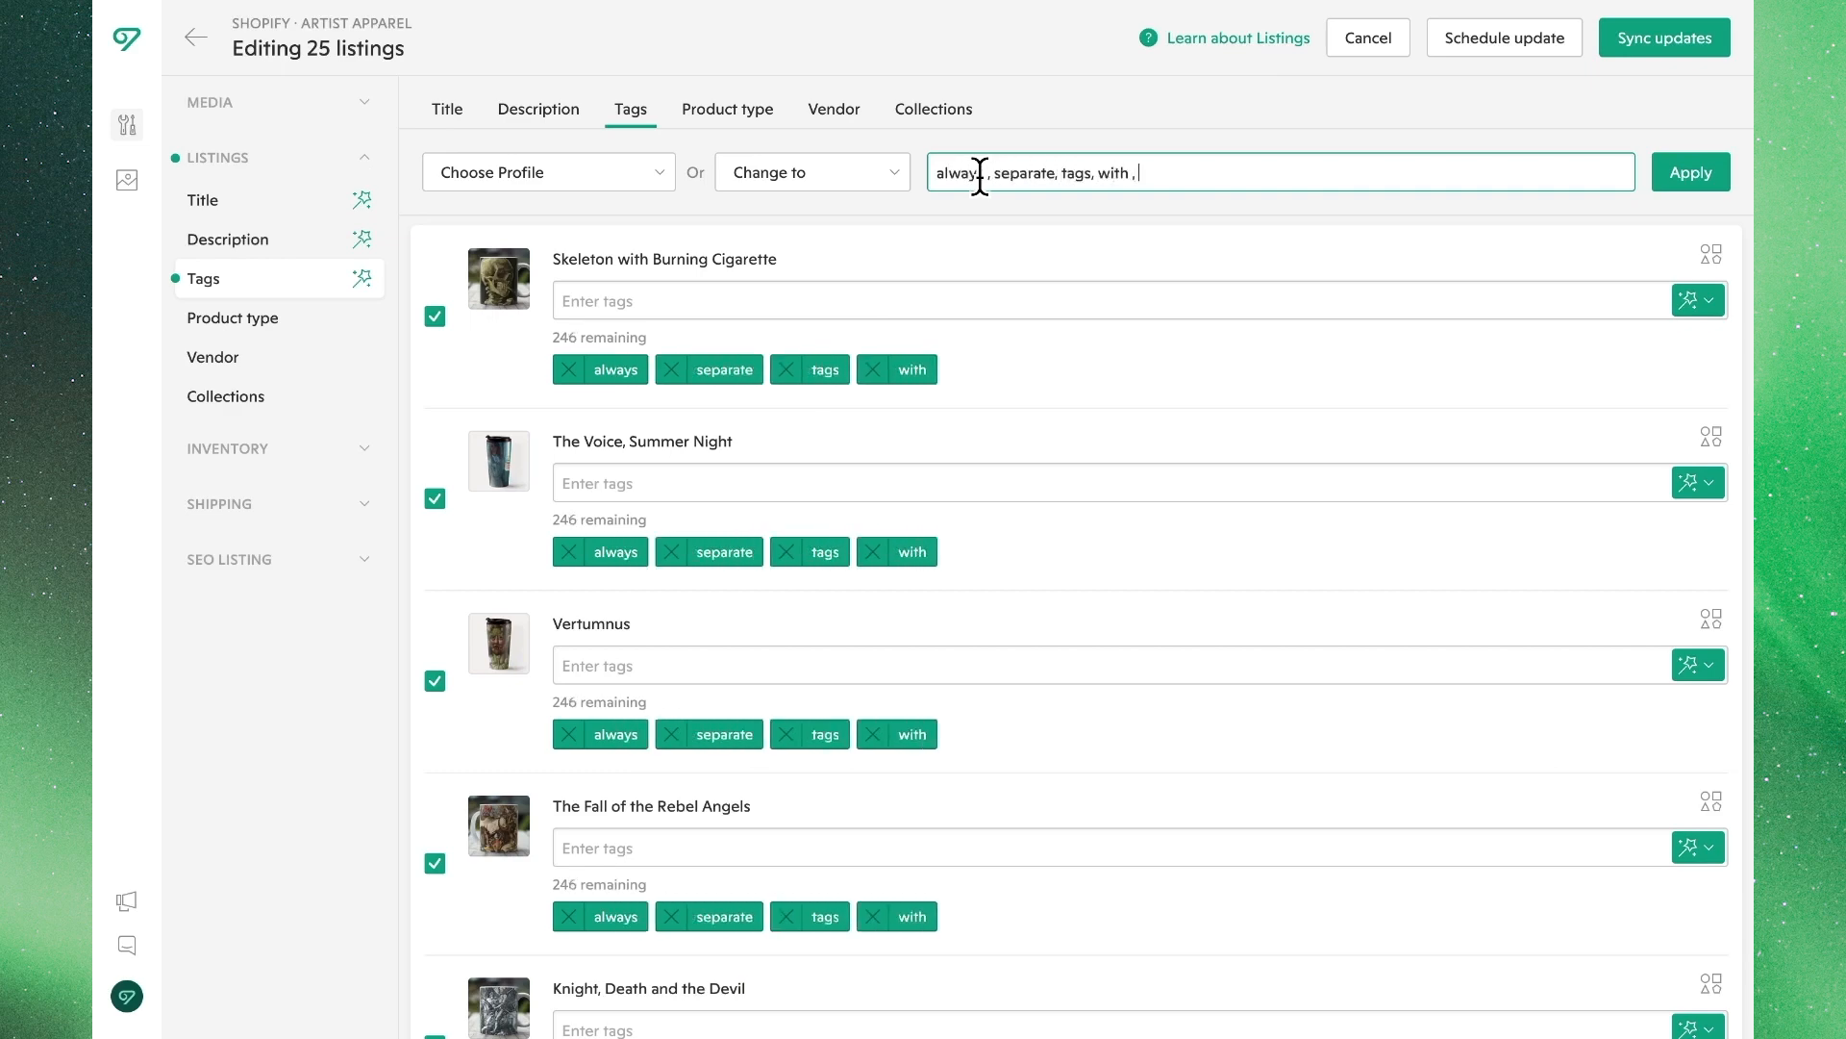
{"action": "type", "text": "commas"}
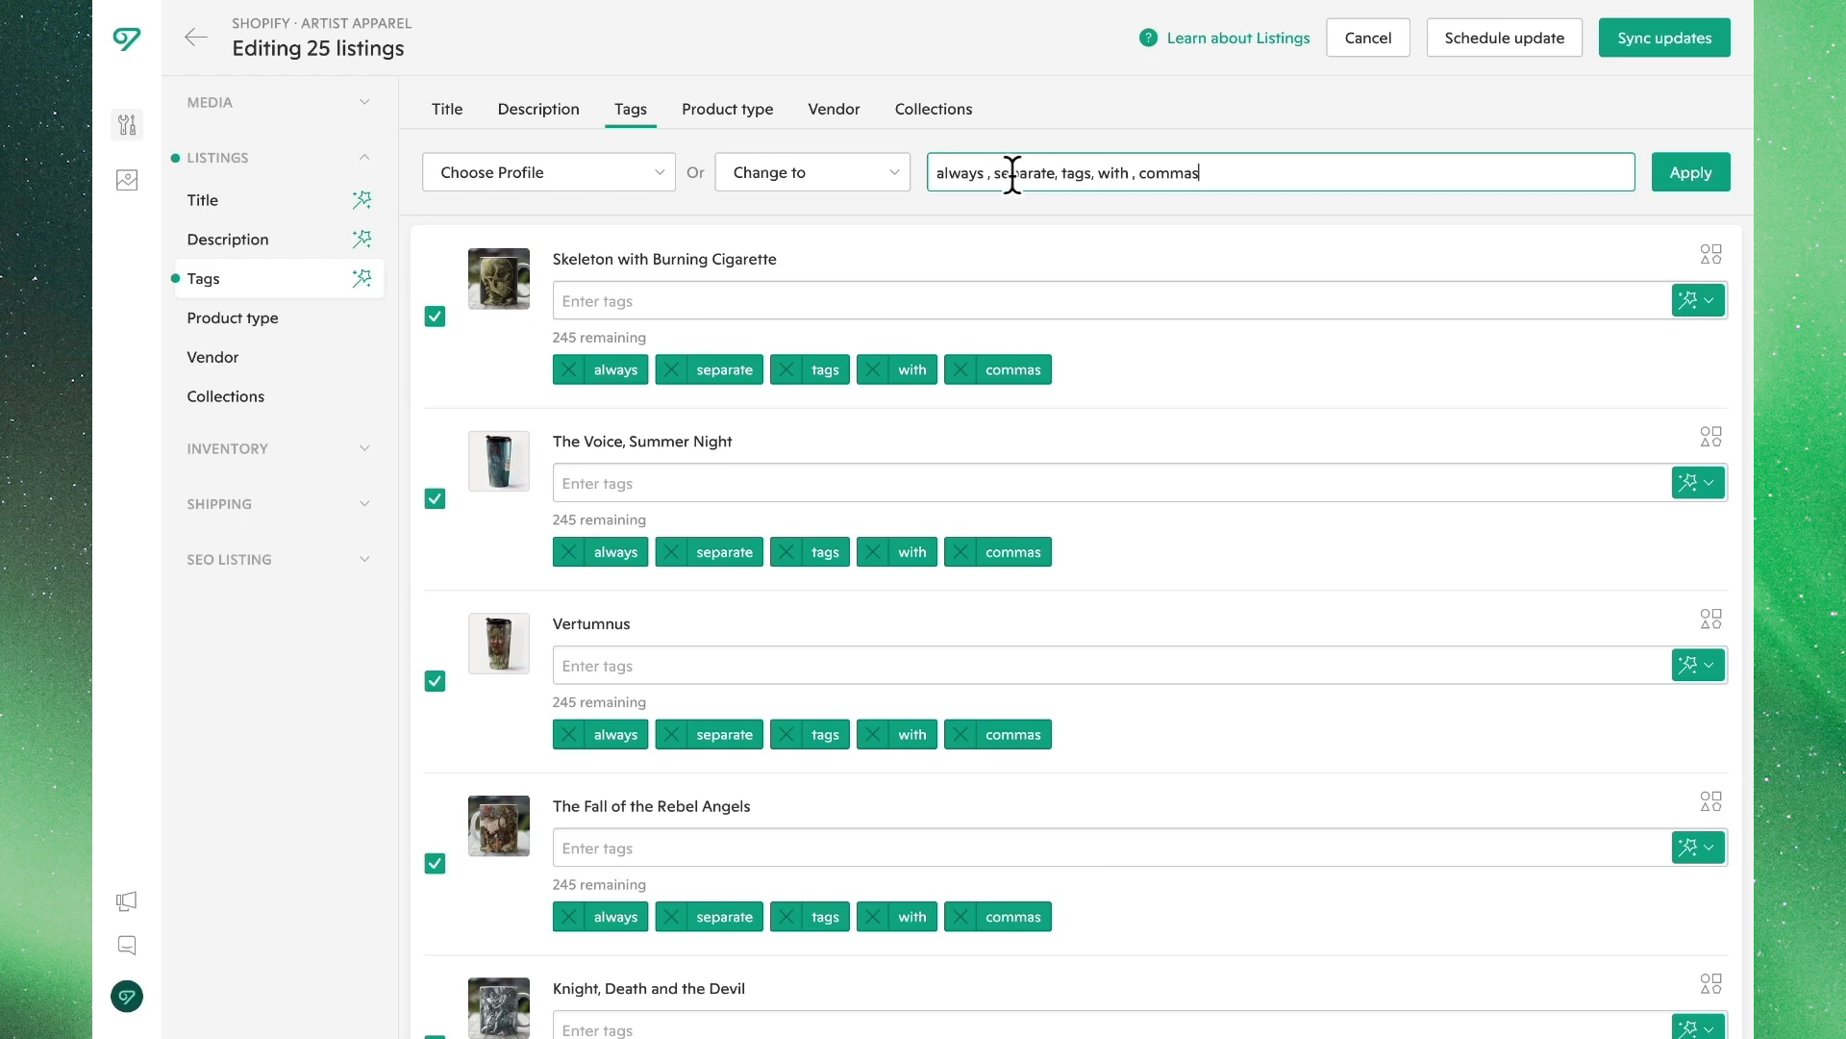
{"action": "triple_click", "coordinate": [1019, 176]}
{"action": "key", "text": "BackSpace"}
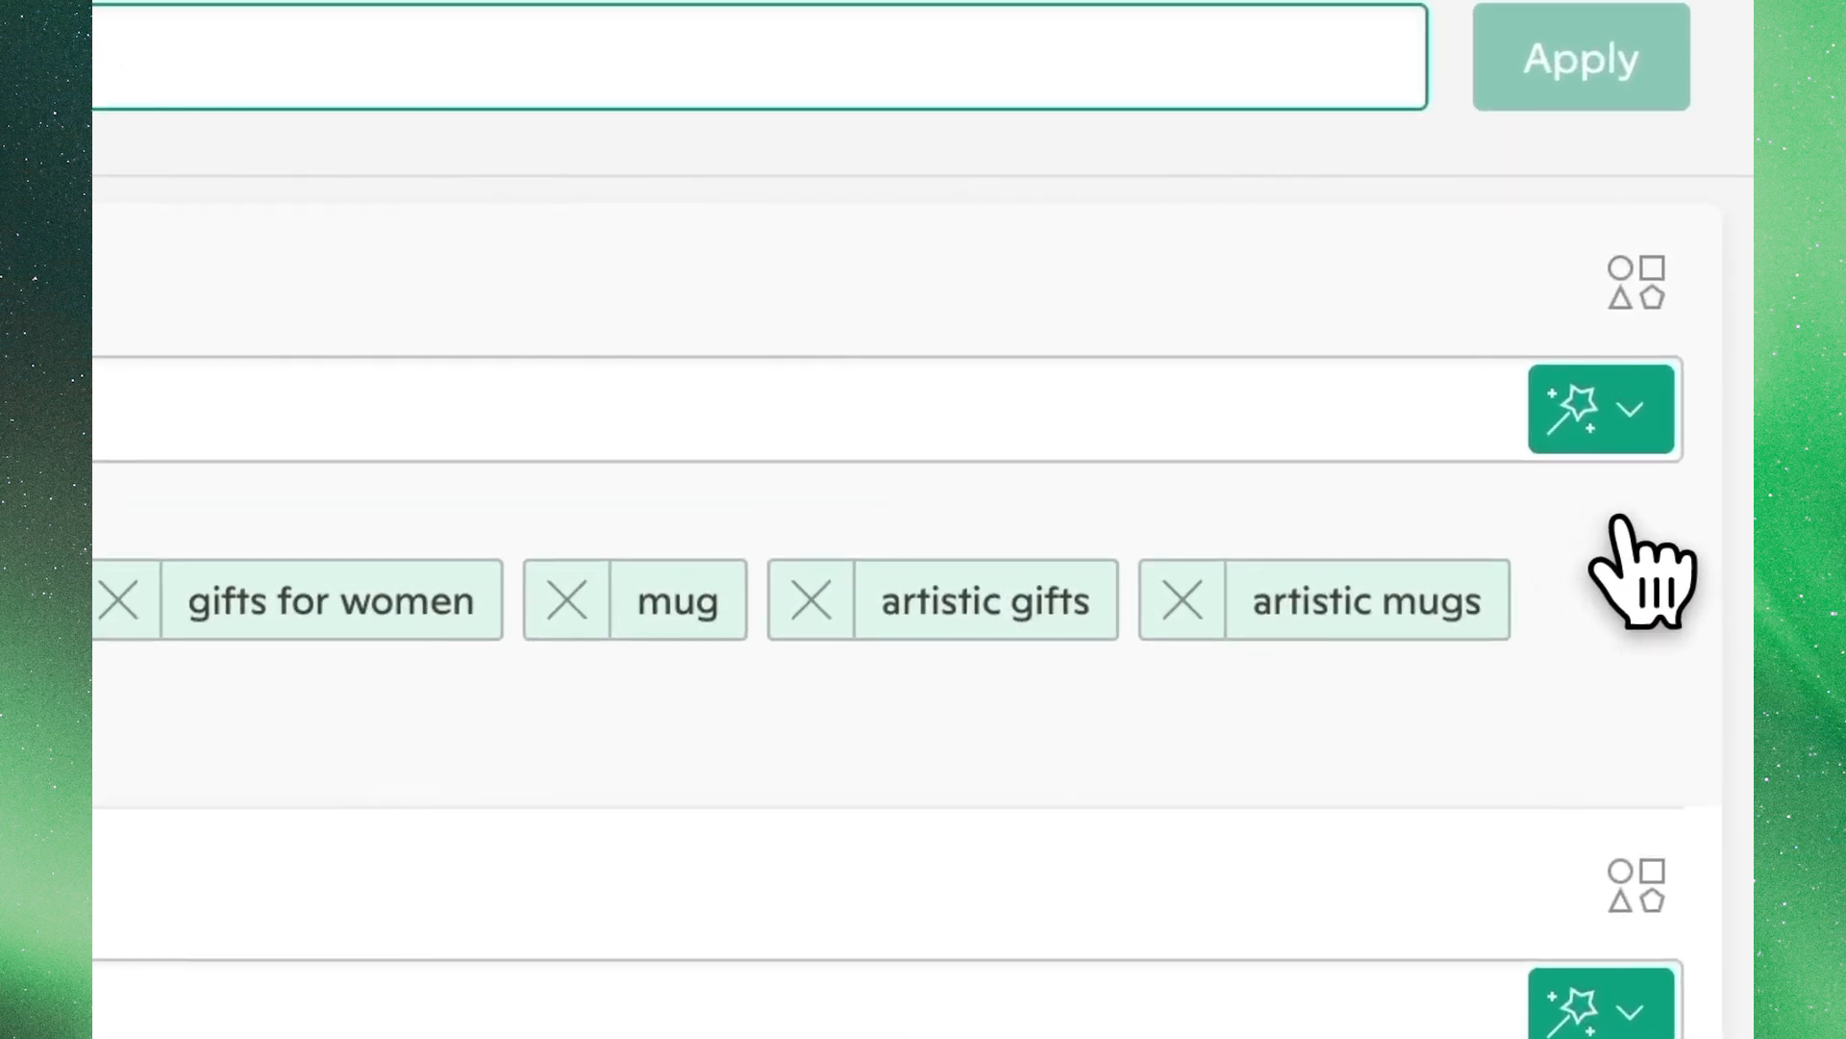
Step: Generate replacement tags for Skeleton with Burning Cigarette, regenerate the suggestions once and keep the second set
{"action": "left_click", "coordinate": [1619, 445]}
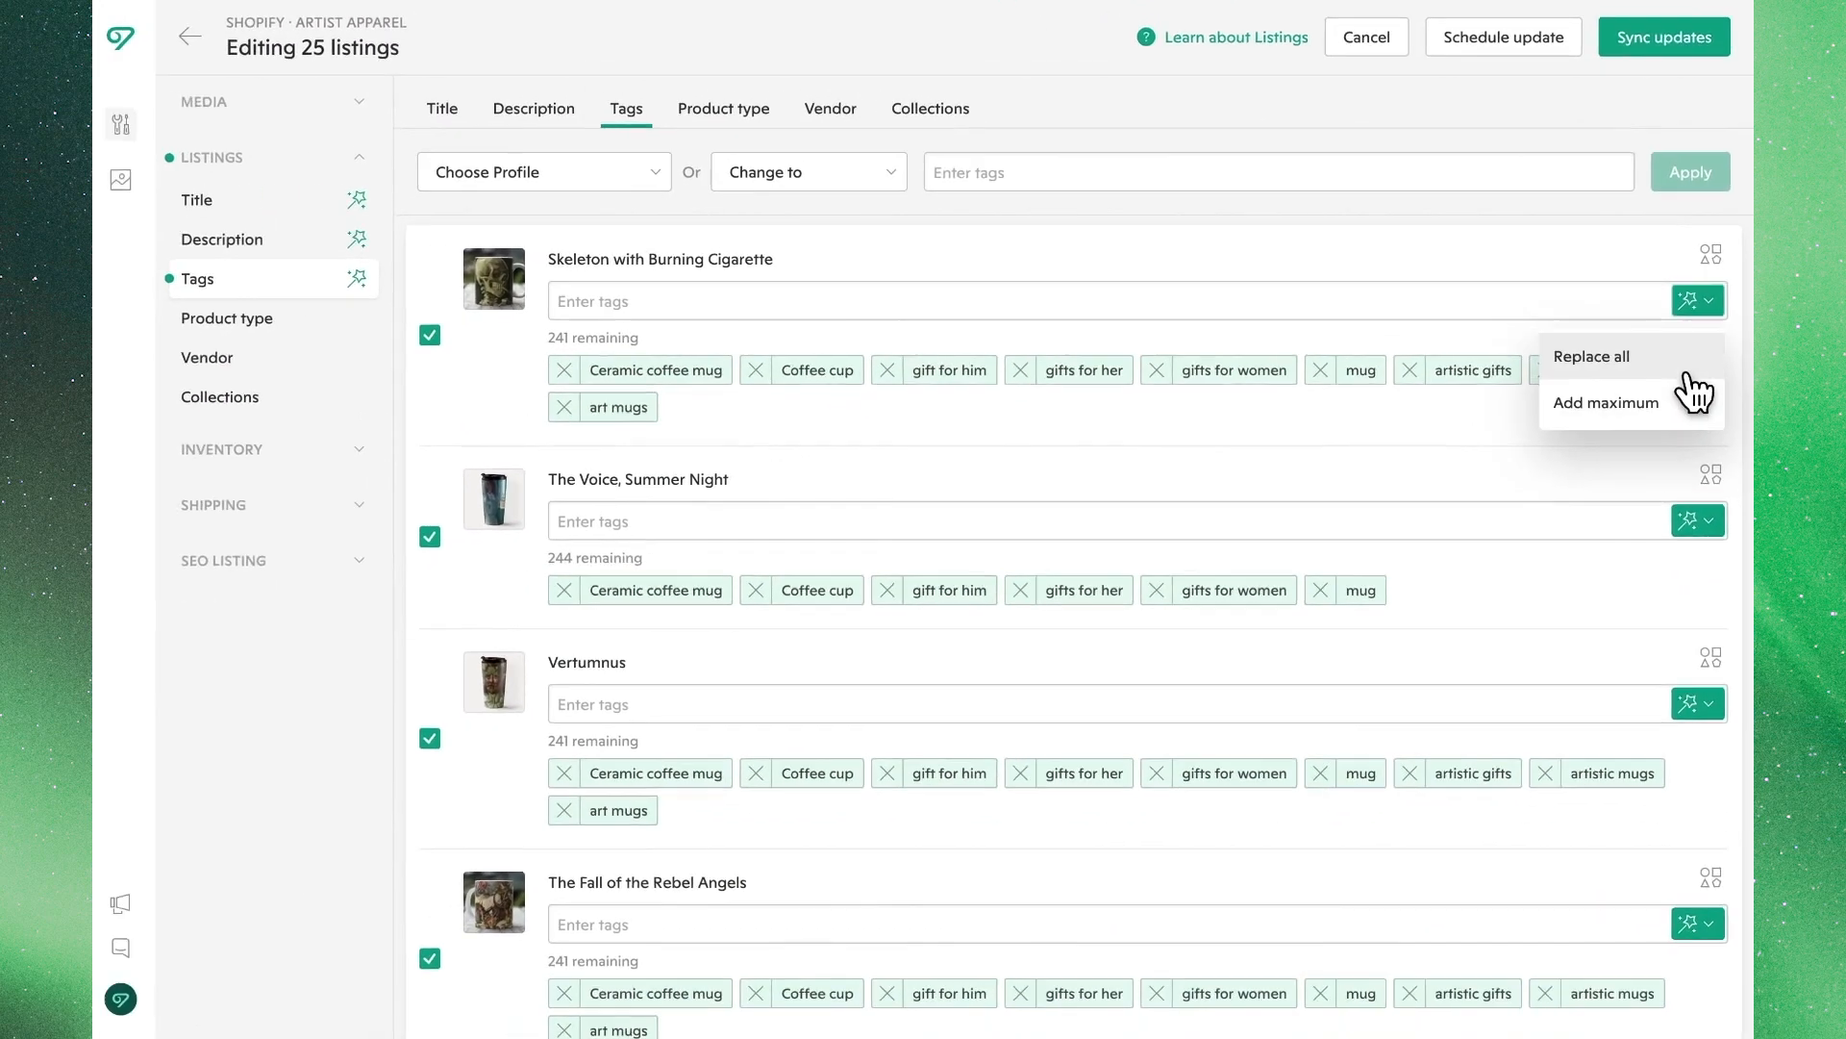
{"action": "left_click", "coordinate": [1689, 368]}
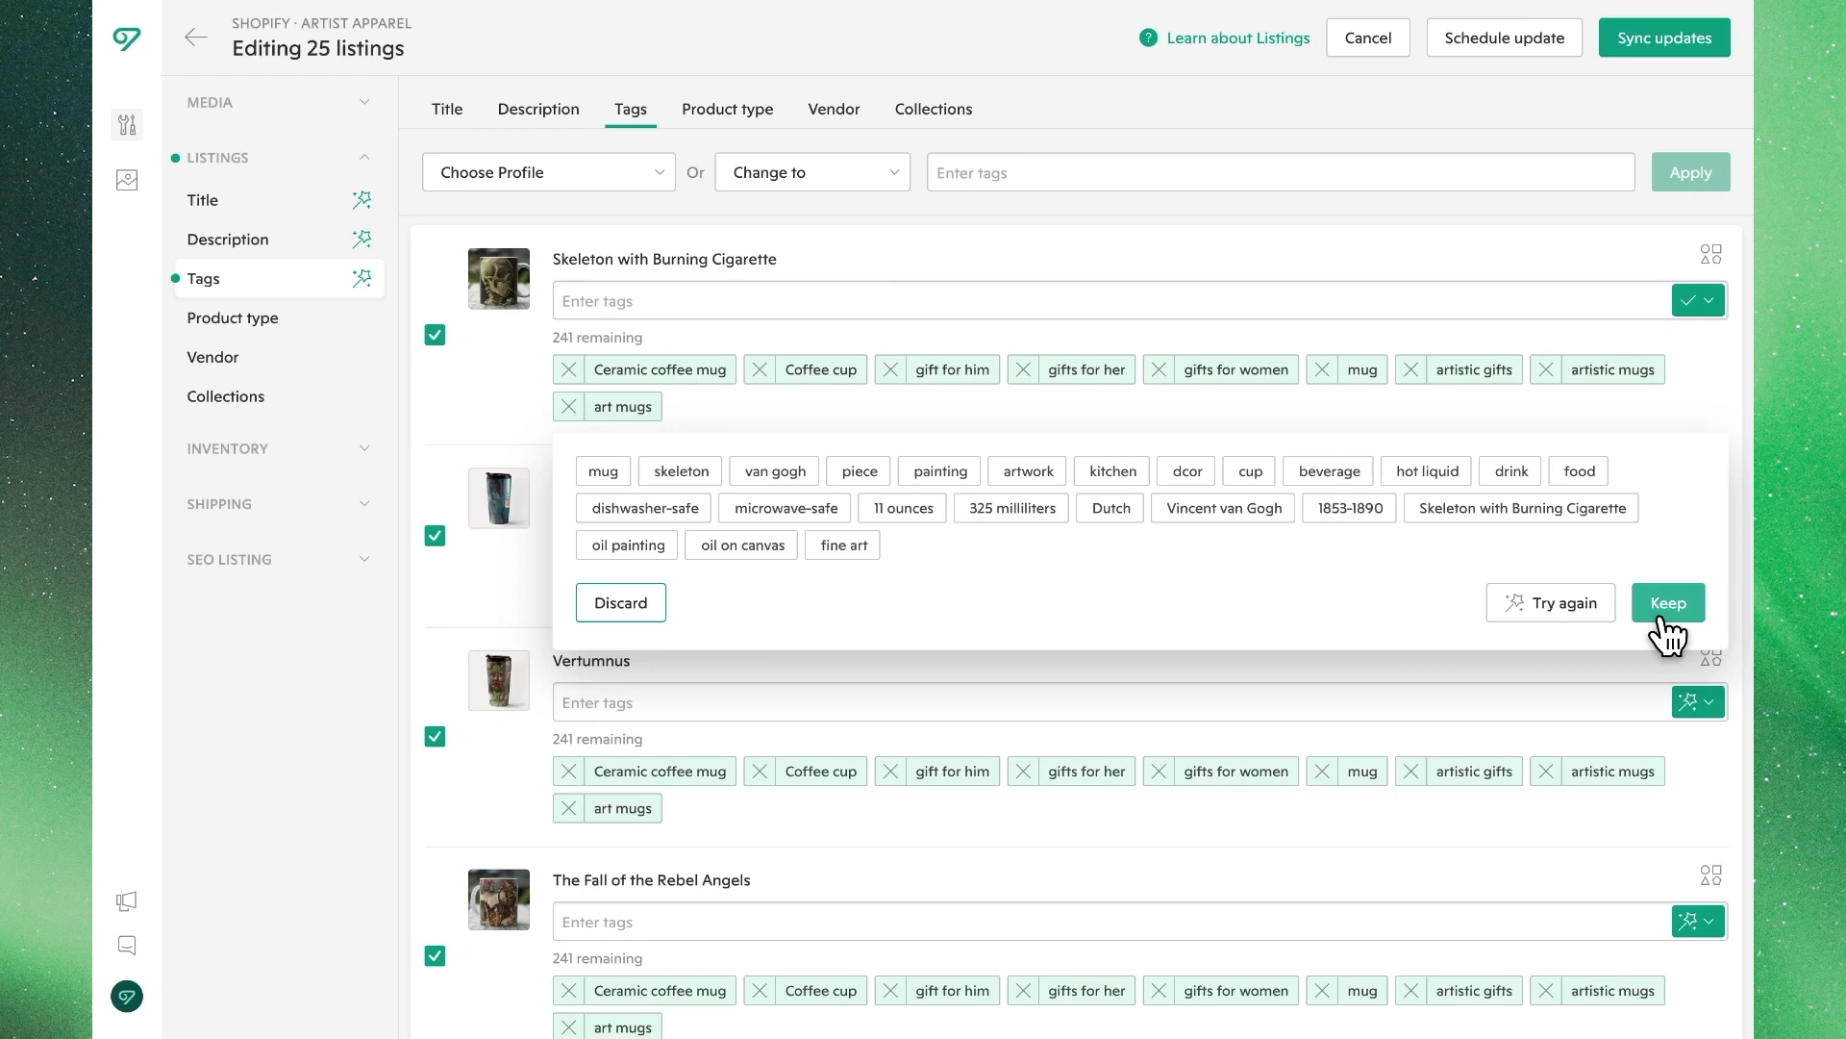
{"action": "left_click", "coordinate": [1553, 615]}
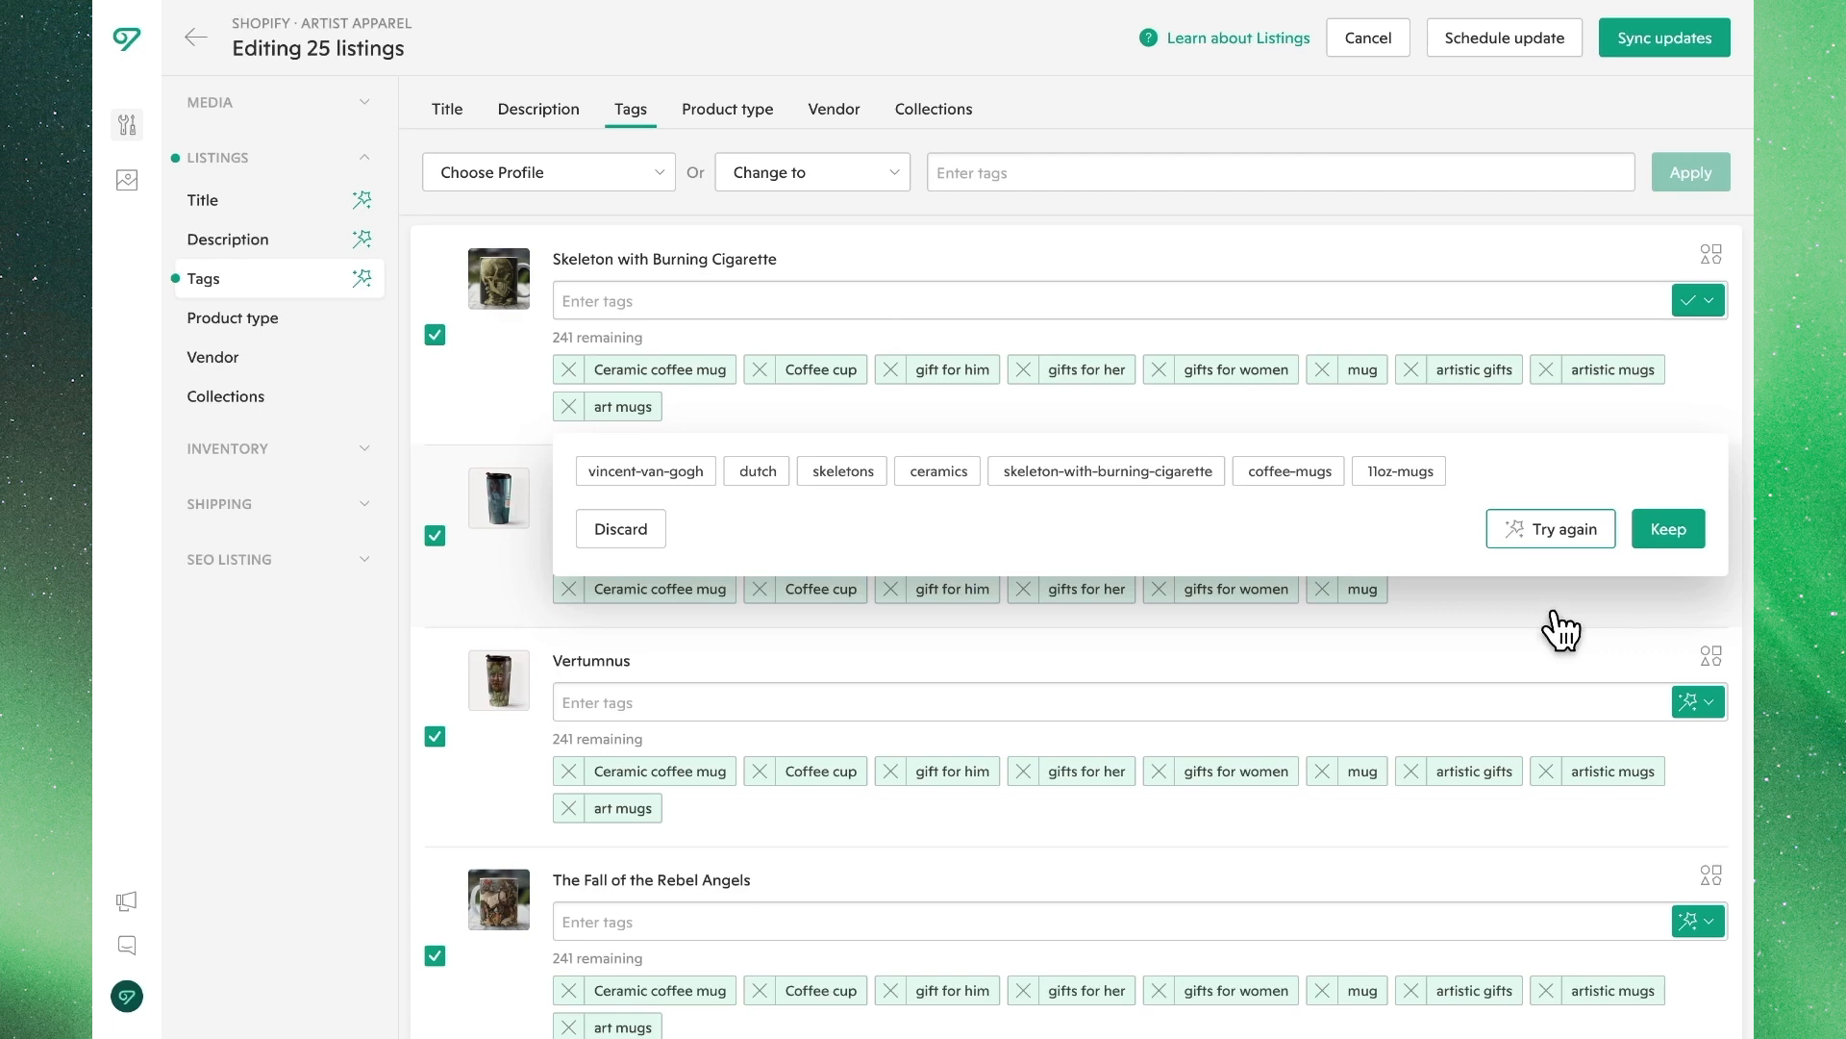
{"action": "left_click", "coordinate": [1666, 530]}
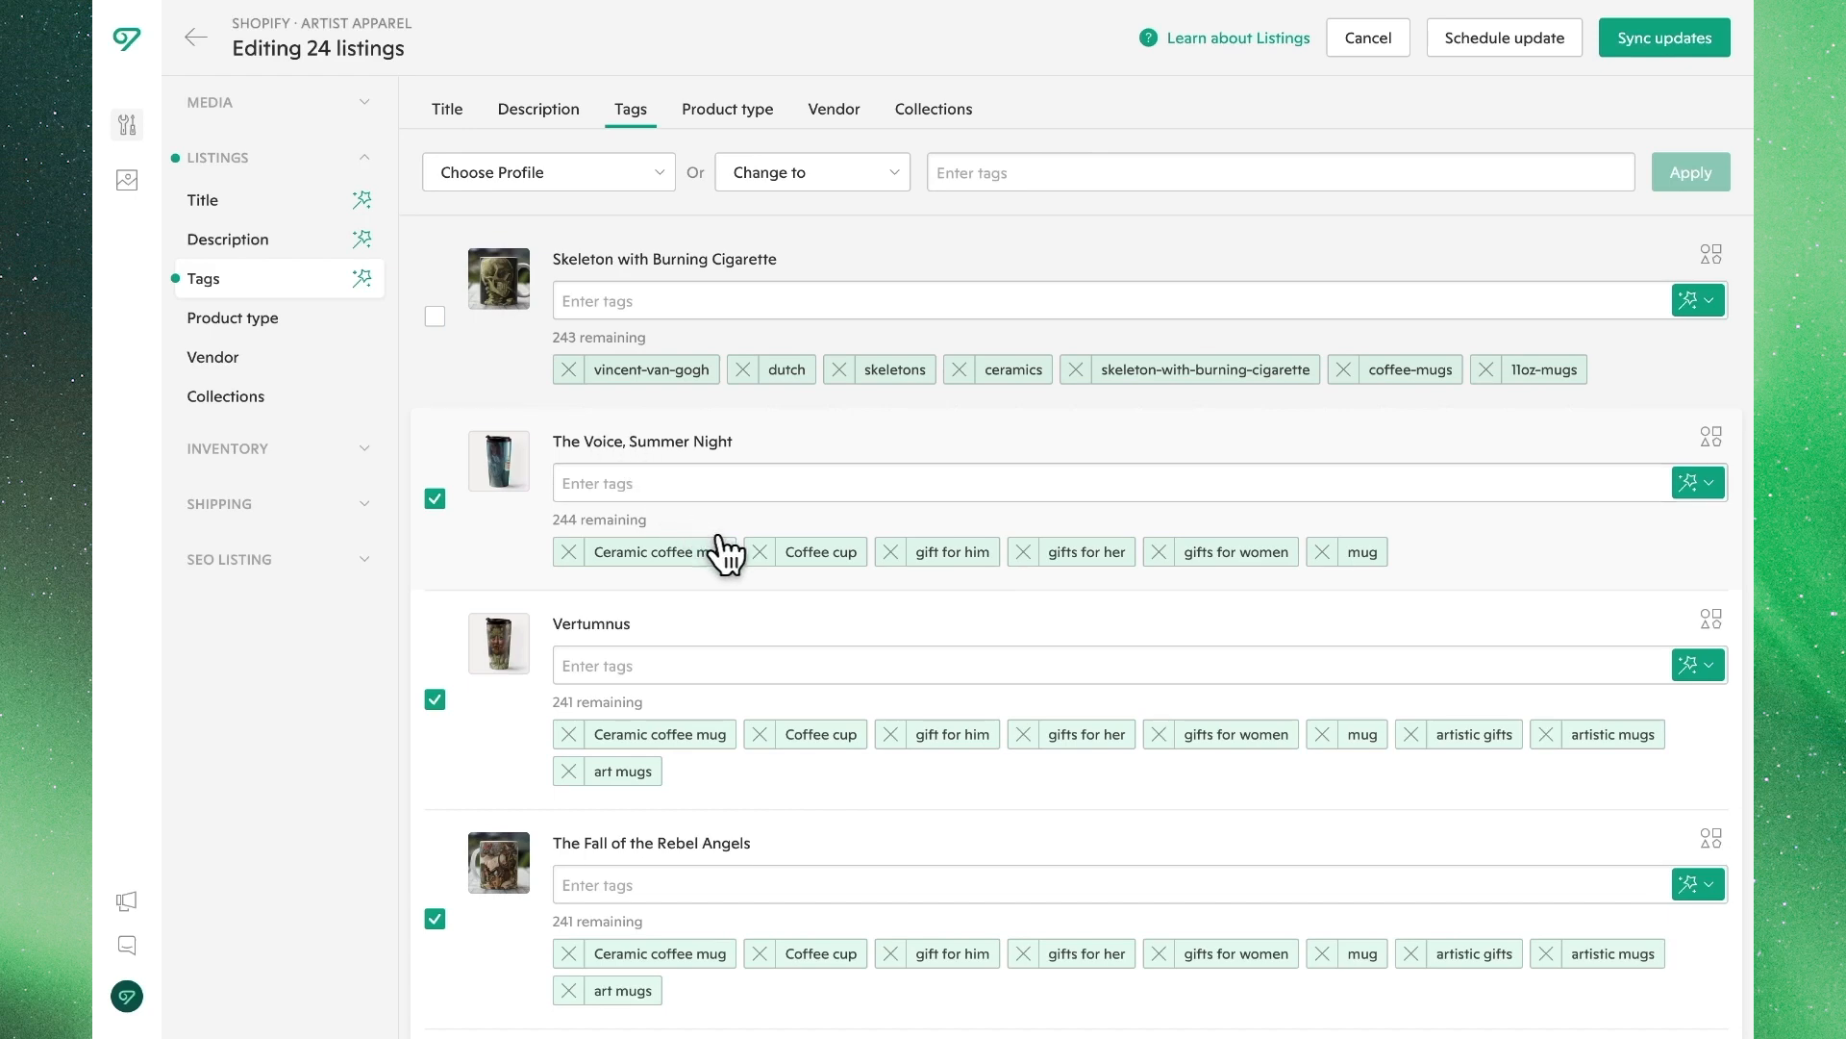
Step: Generate the maximum number of additional tags for The Voice, Summer Night and keep the suggestions
{"action": "left_click", "coordinate": [1708, 484]}
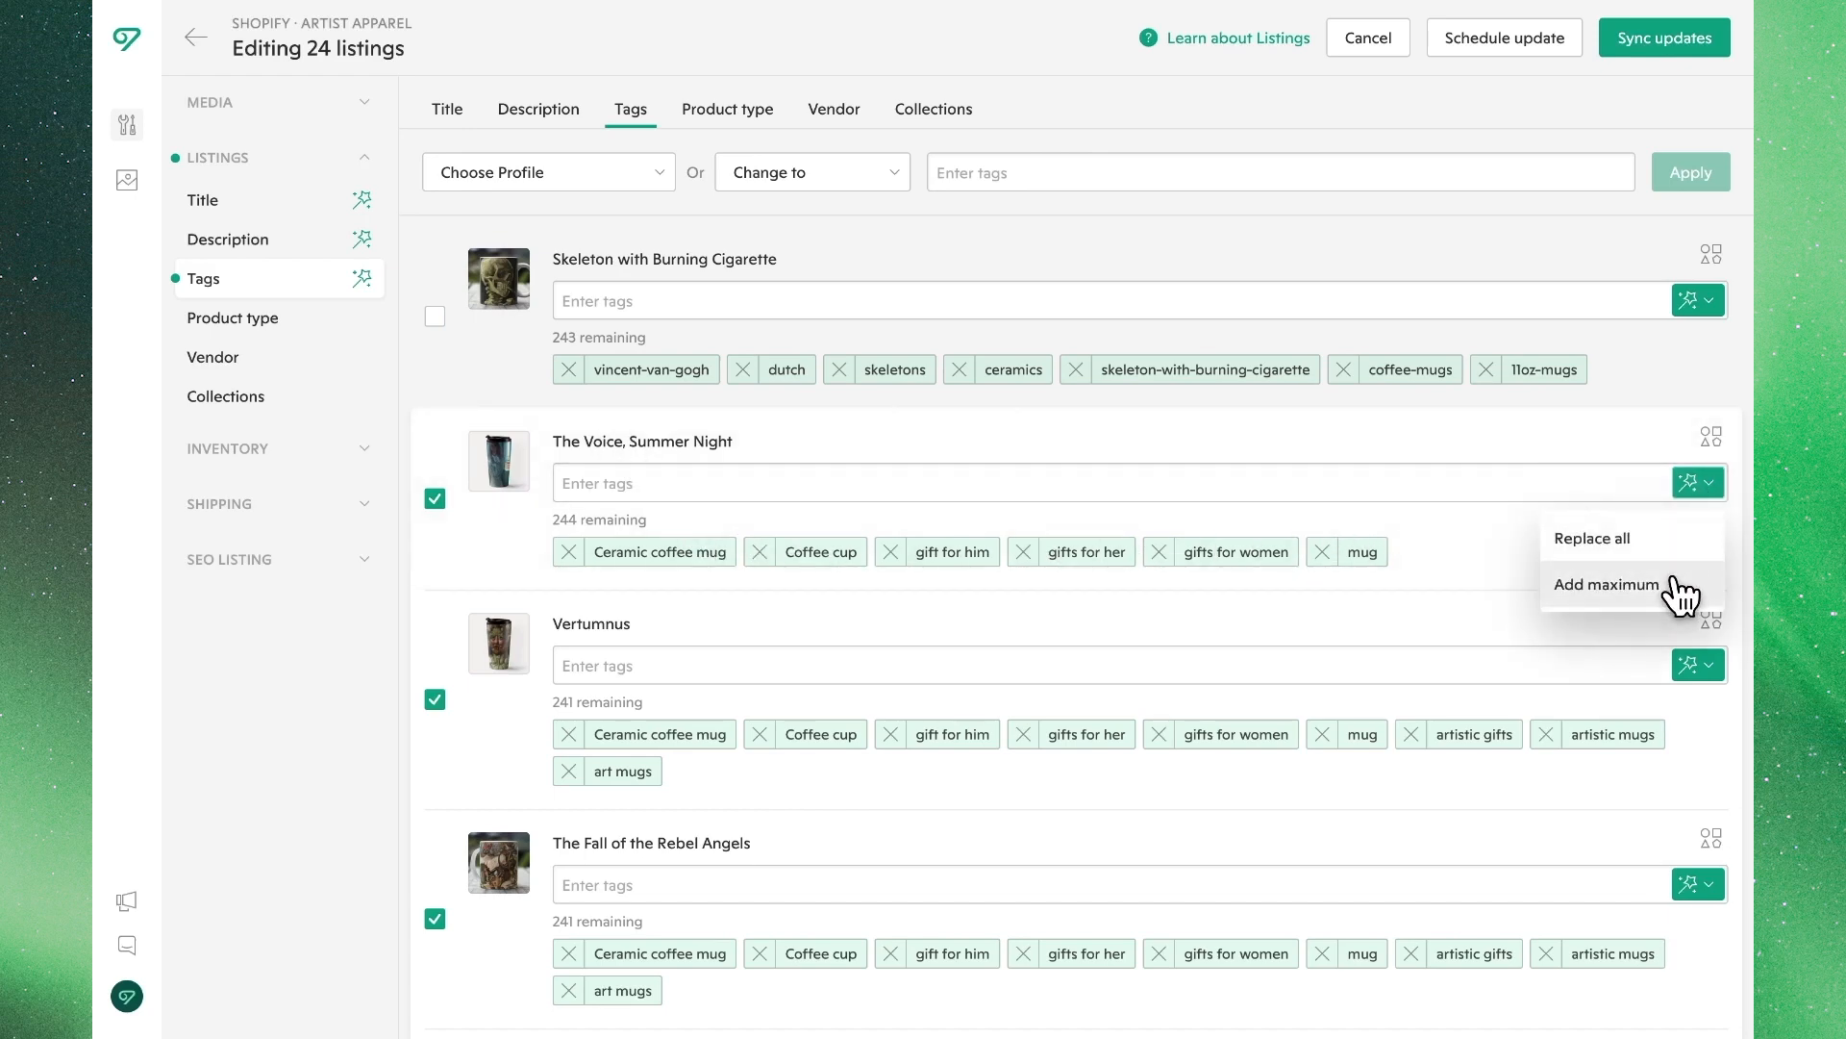
{"action": "left_click", "coordinate": [1608, 584]}
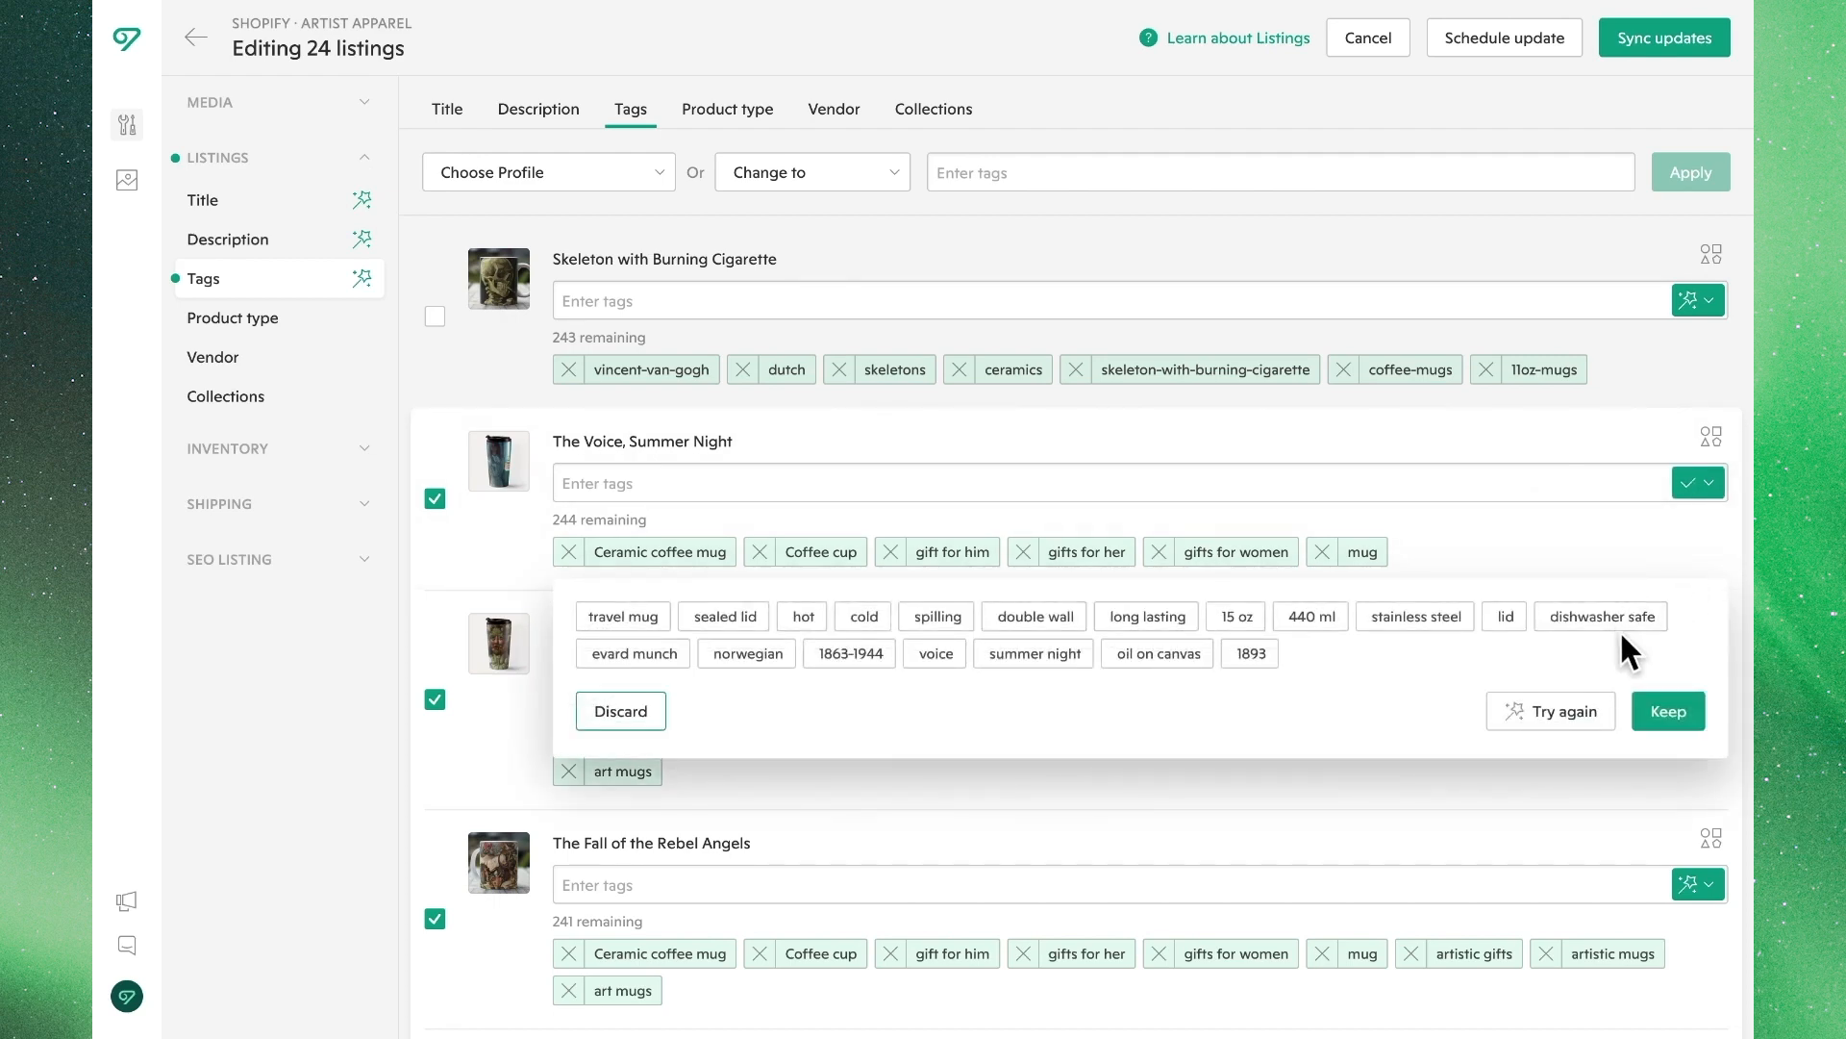
{"action": "left_click", "coordinate": [1669, 712]}
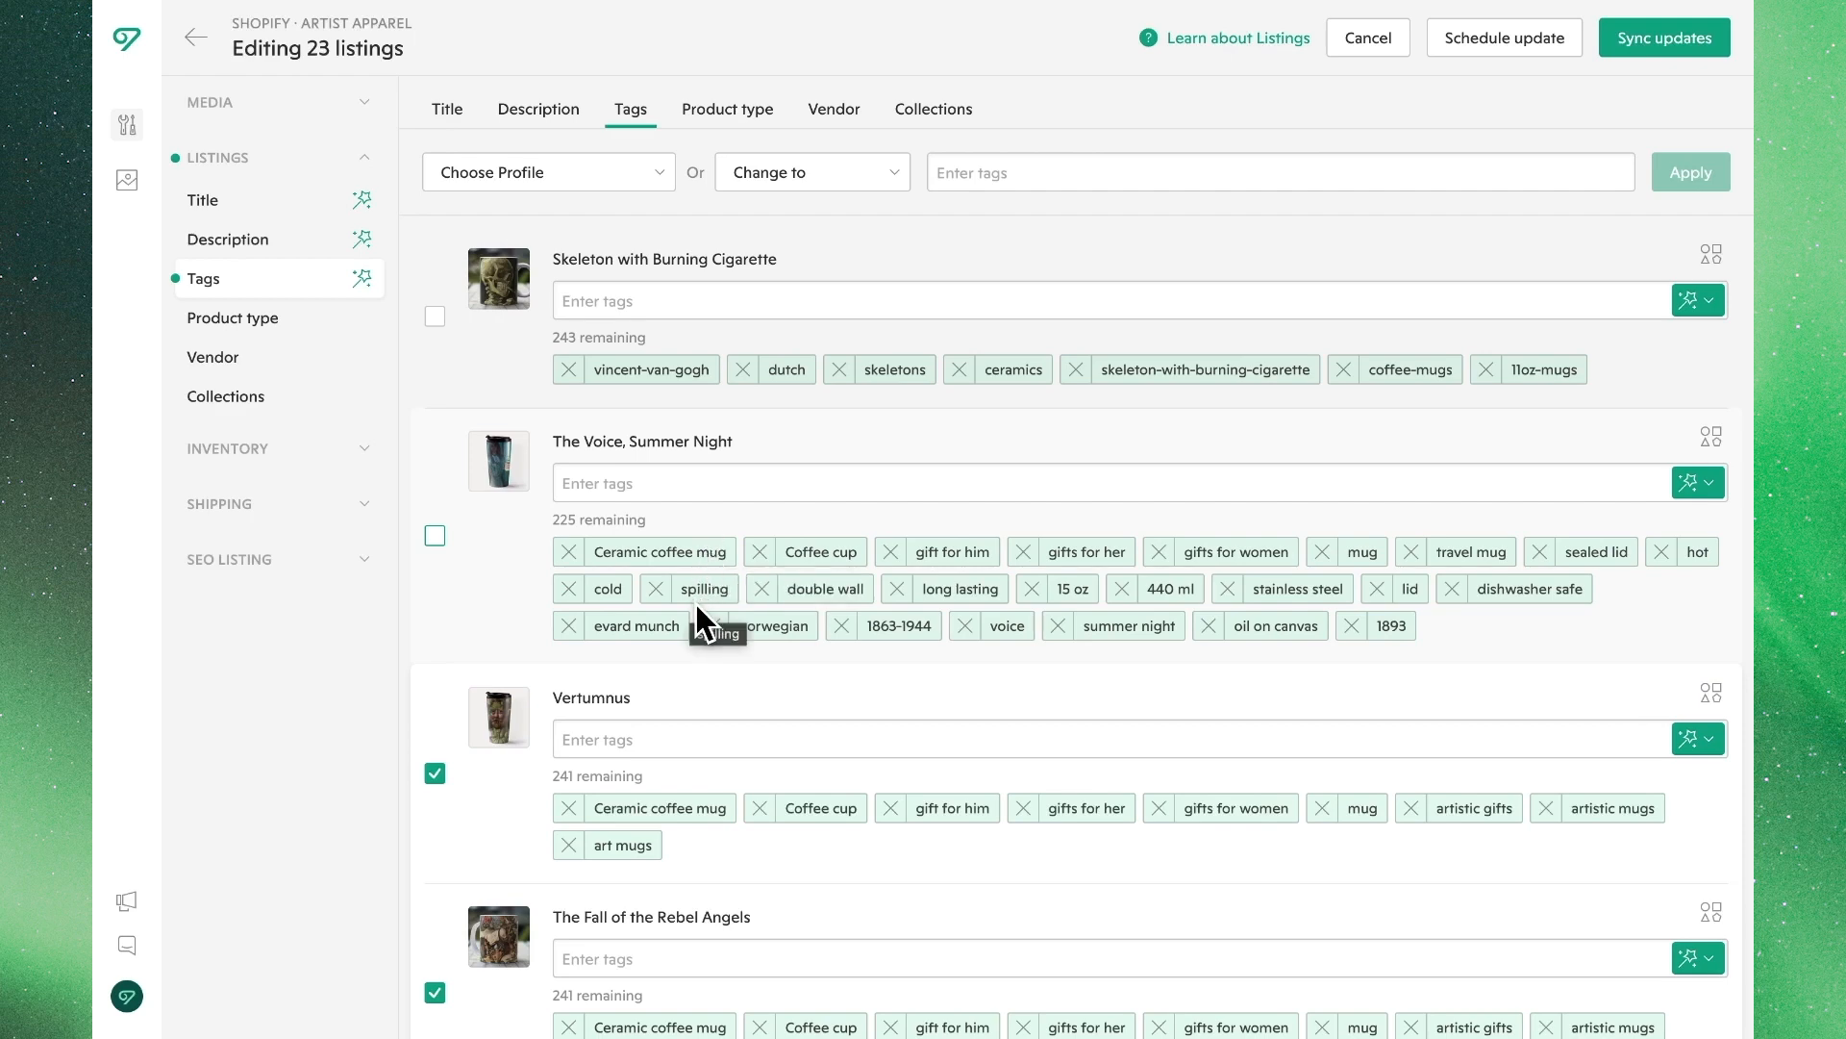
Step: Remove the tags gift for him and gifts for her from Vertumnus and add MoMa Mugs and Rennaisance Art Mugs
{"action": "left_click", "coordinate": [891, 810]}
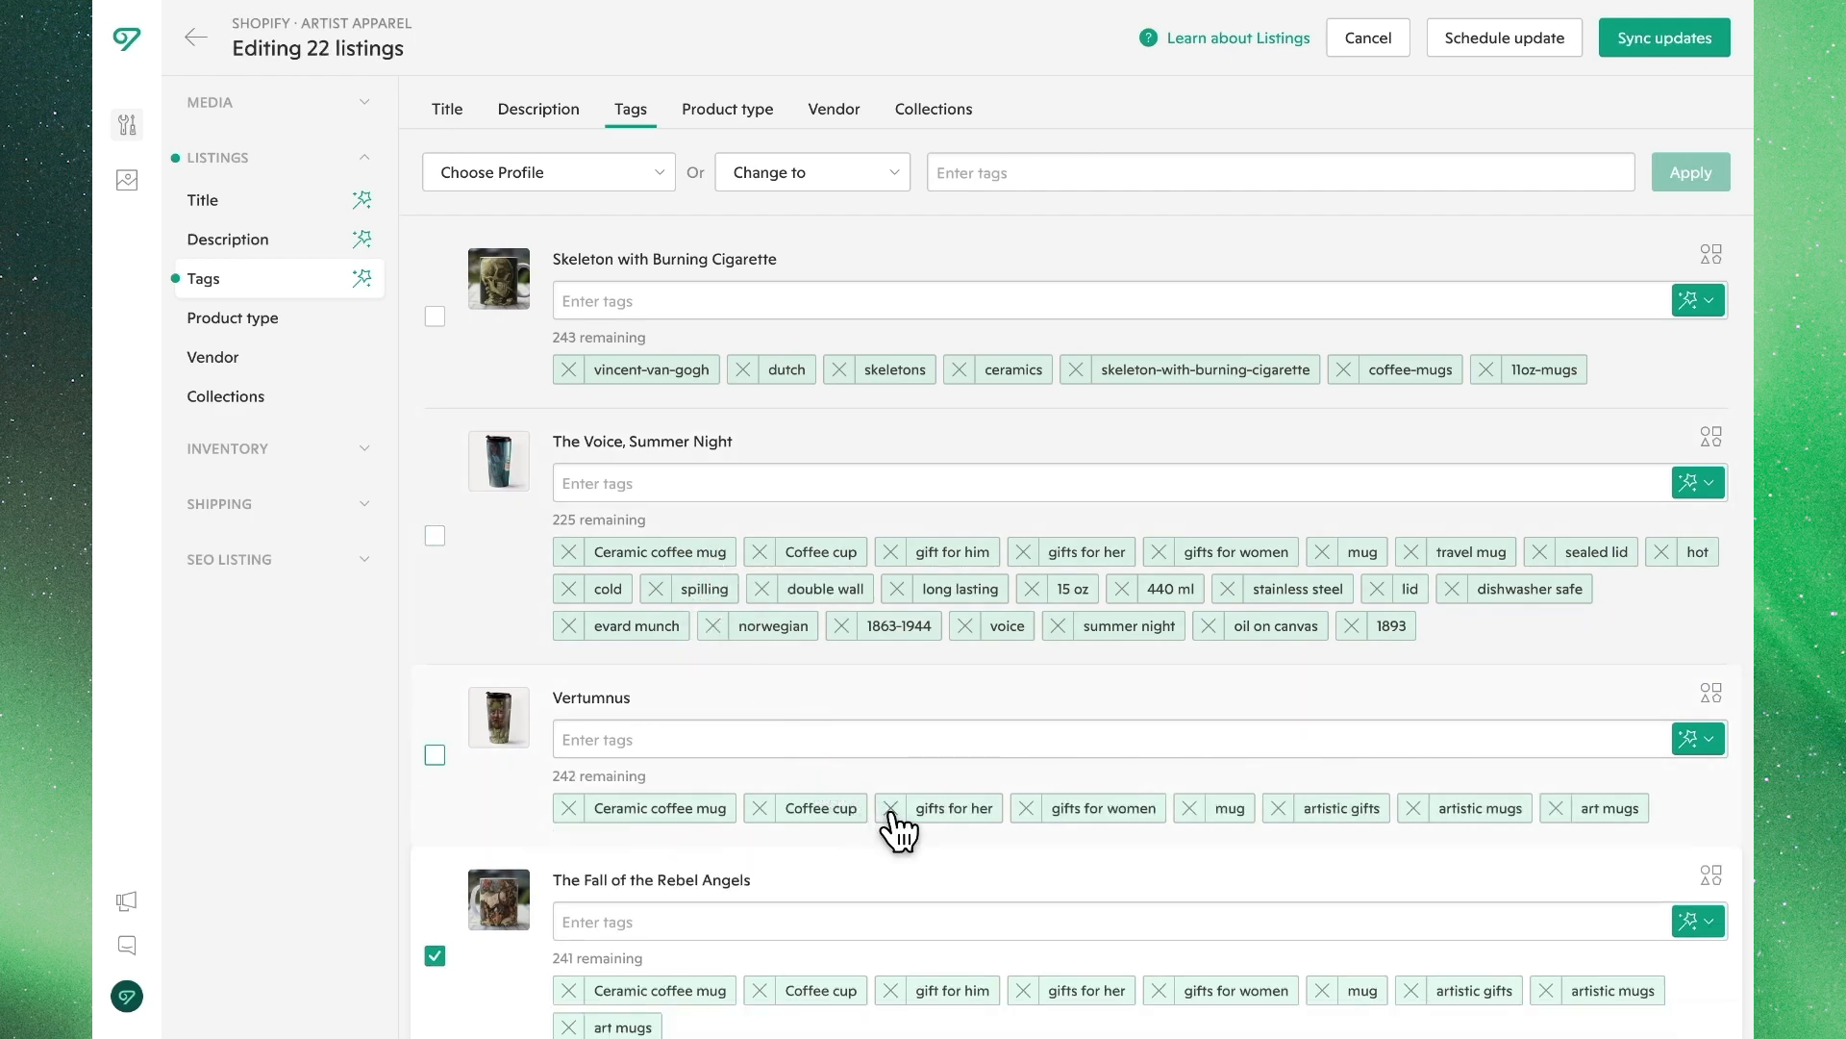
{"action": "left_click", "coordinate": [890, 809]}
{"action": "left_click", "coordinate": [722, 742]}
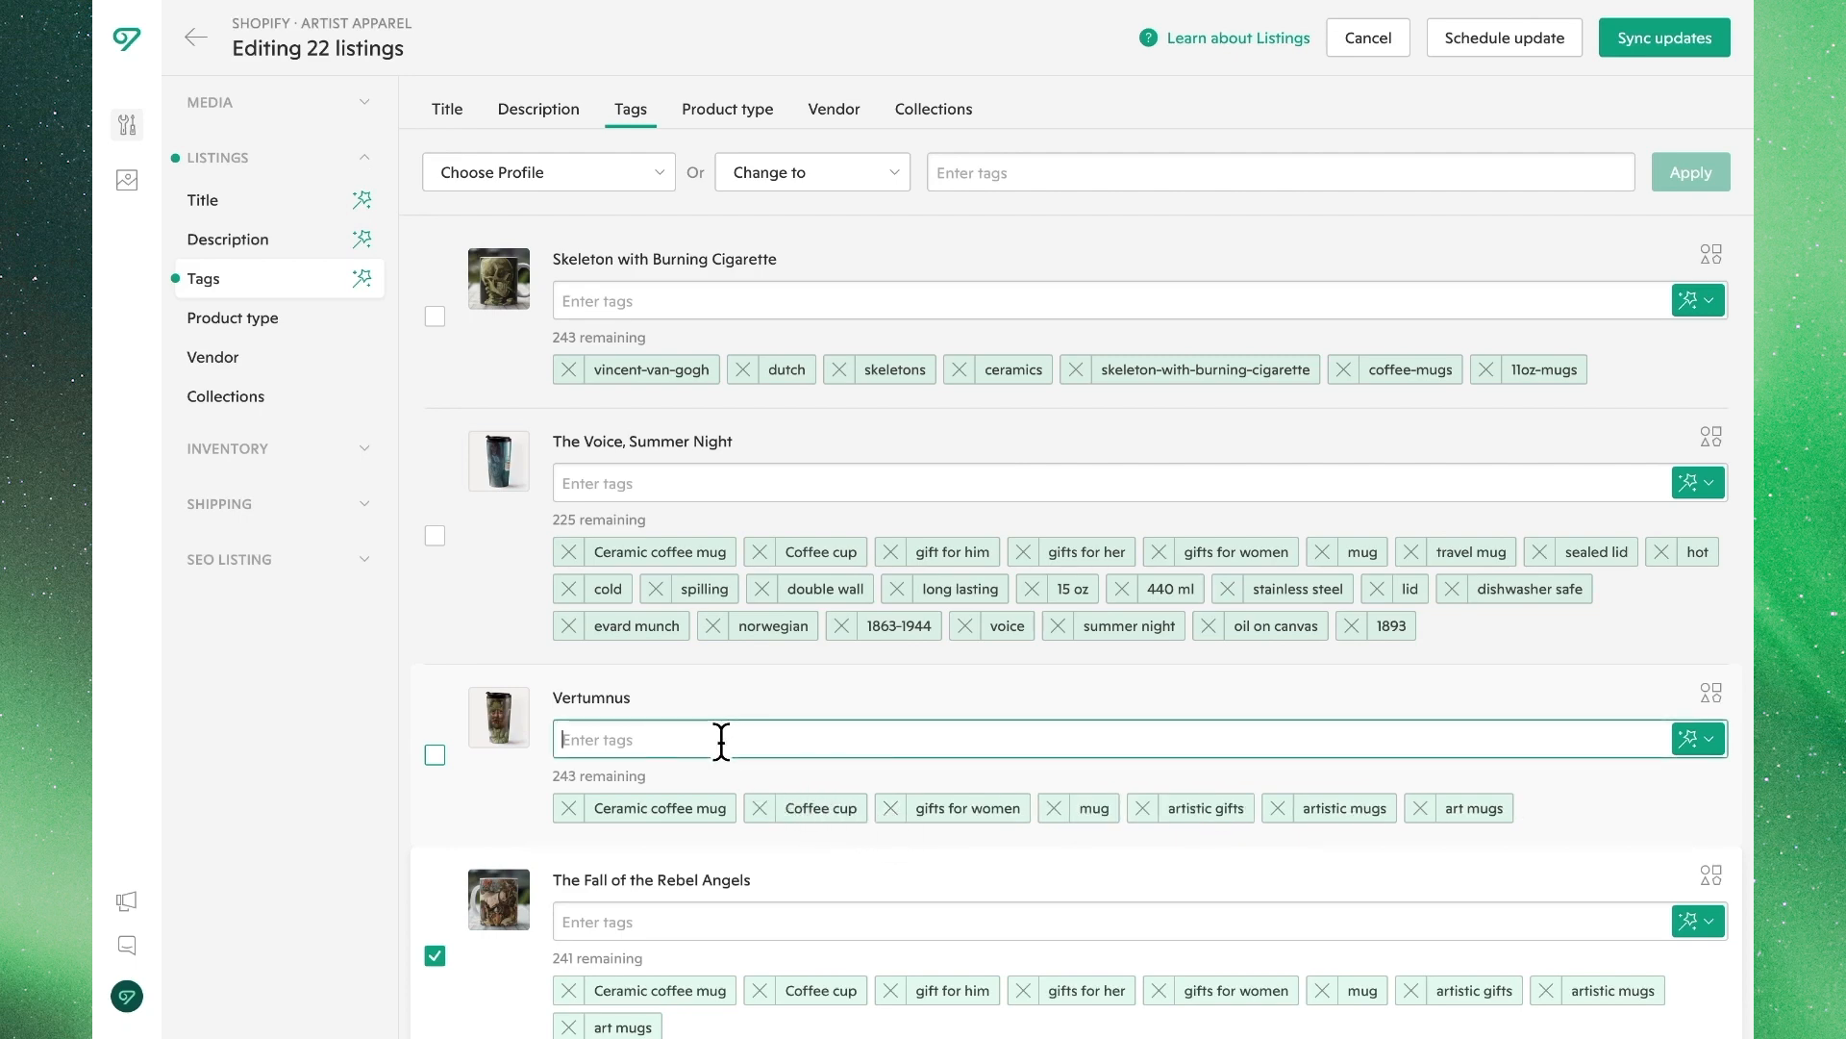
{"action": "type", "text": "MoMa Mugs, "}
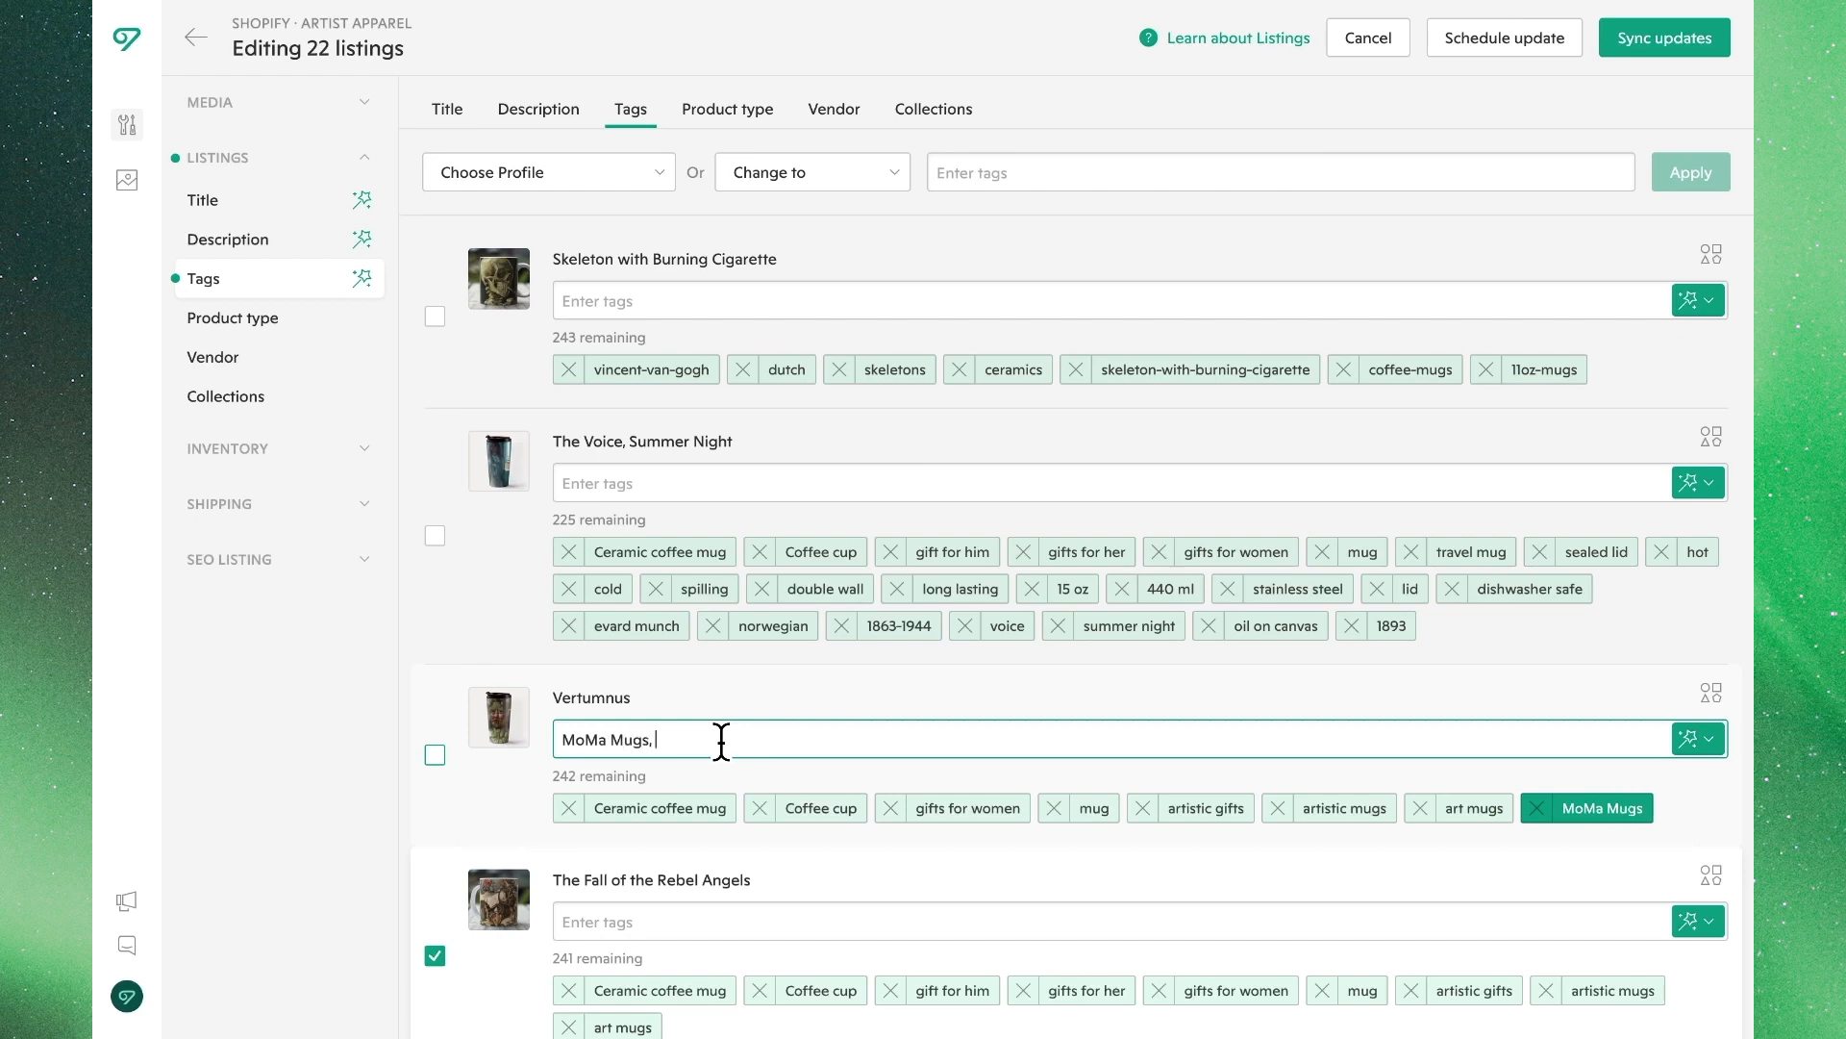
{"action": "type", "text": "Ren"}
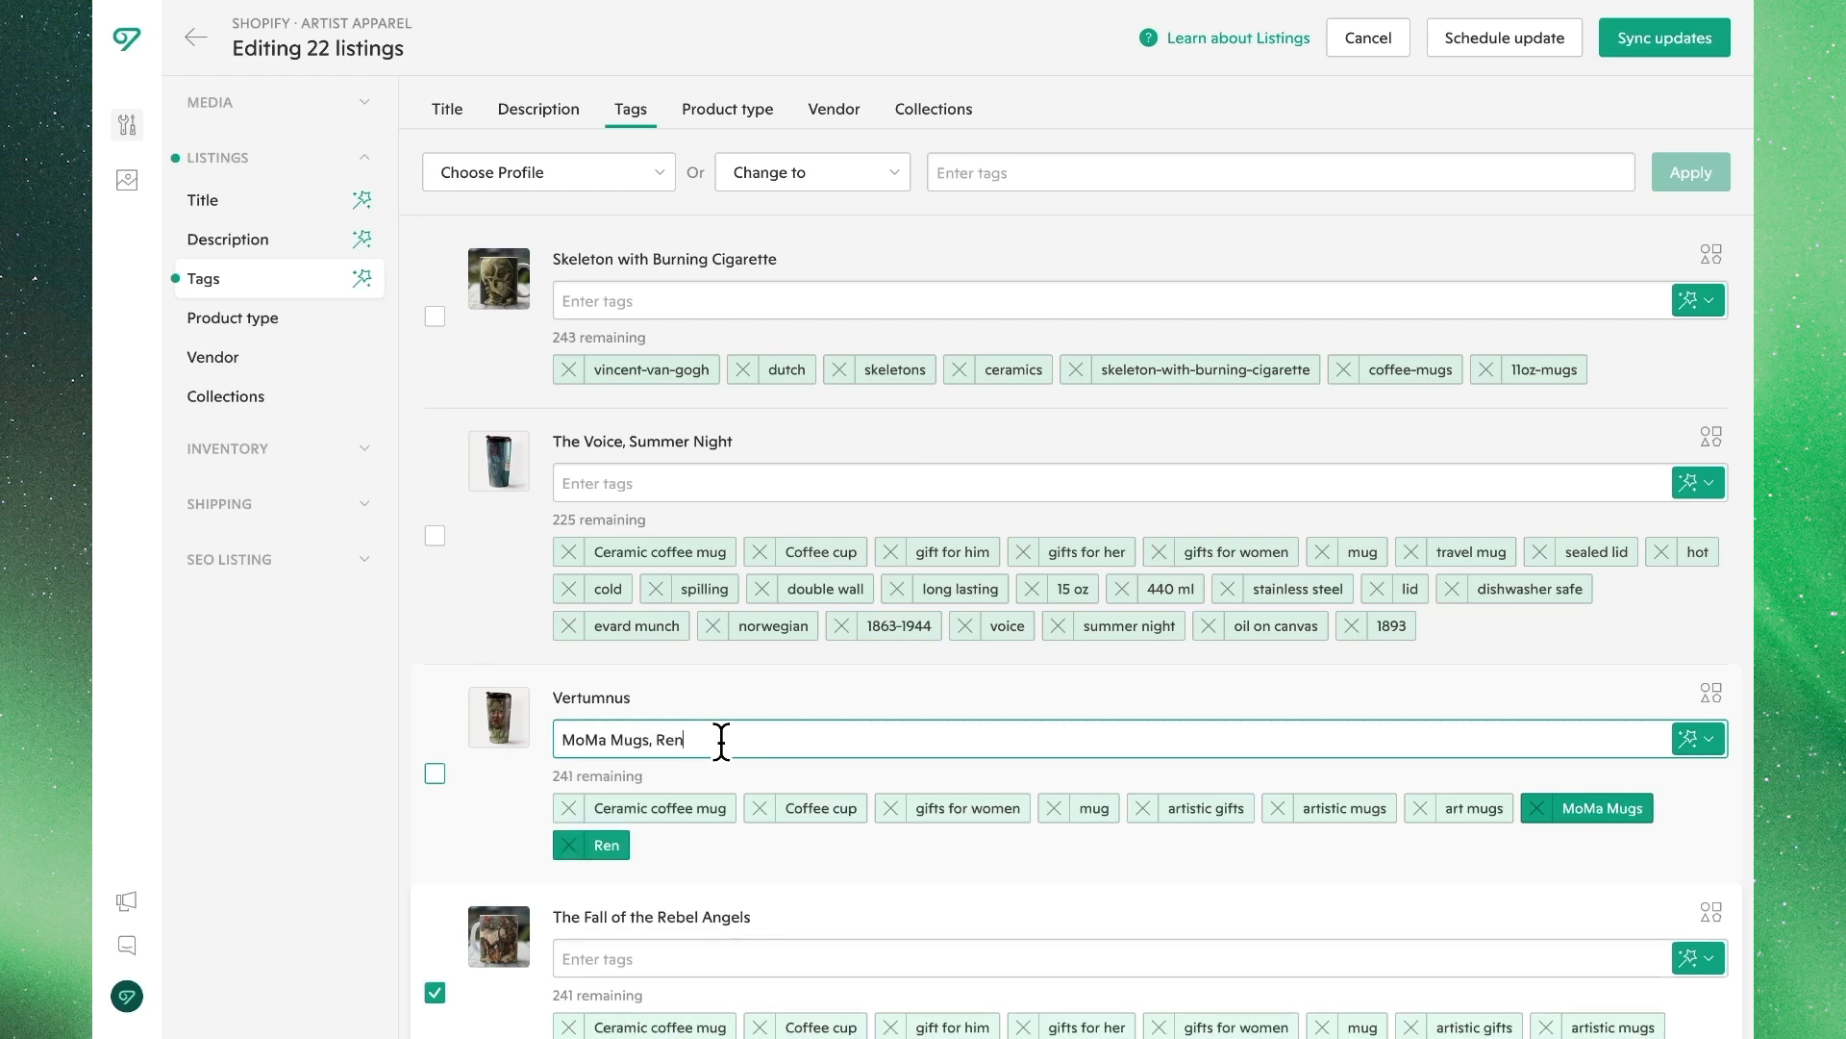
{"action": "type", "text": "naisance Art"}
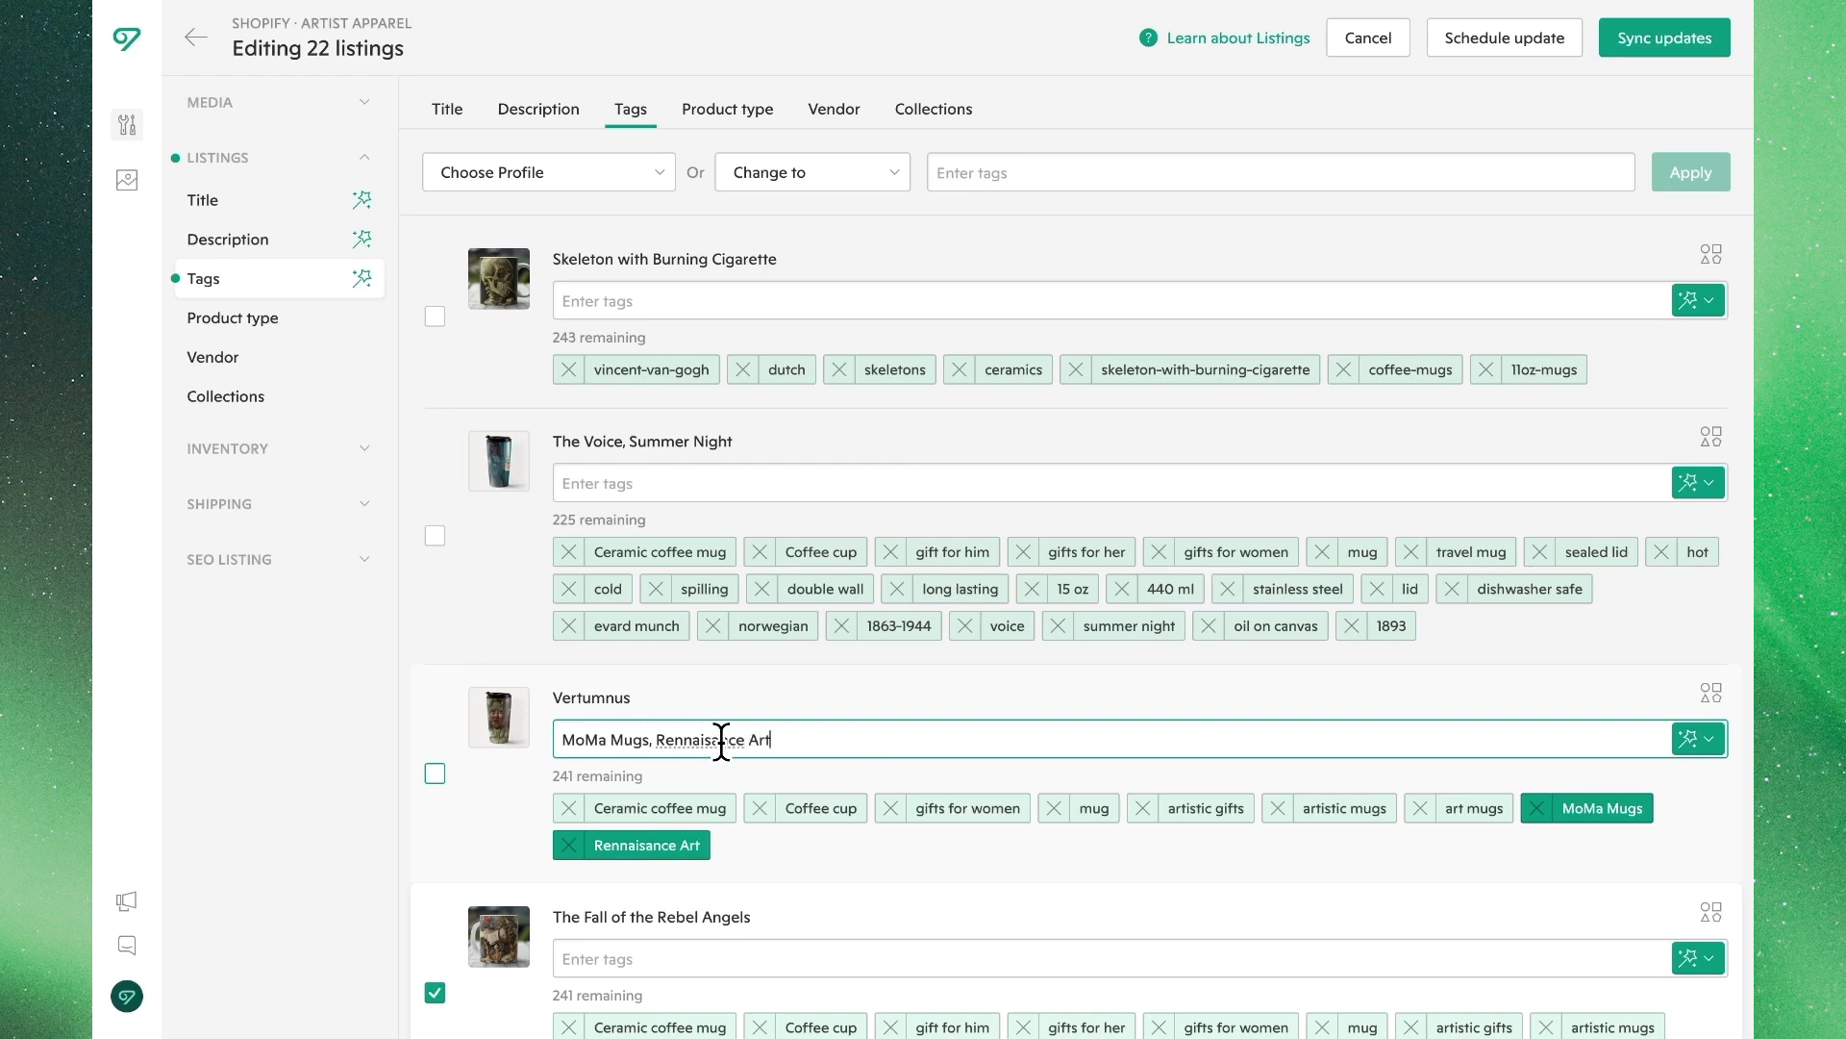
{"action": "type", "text": " Mugs,"}
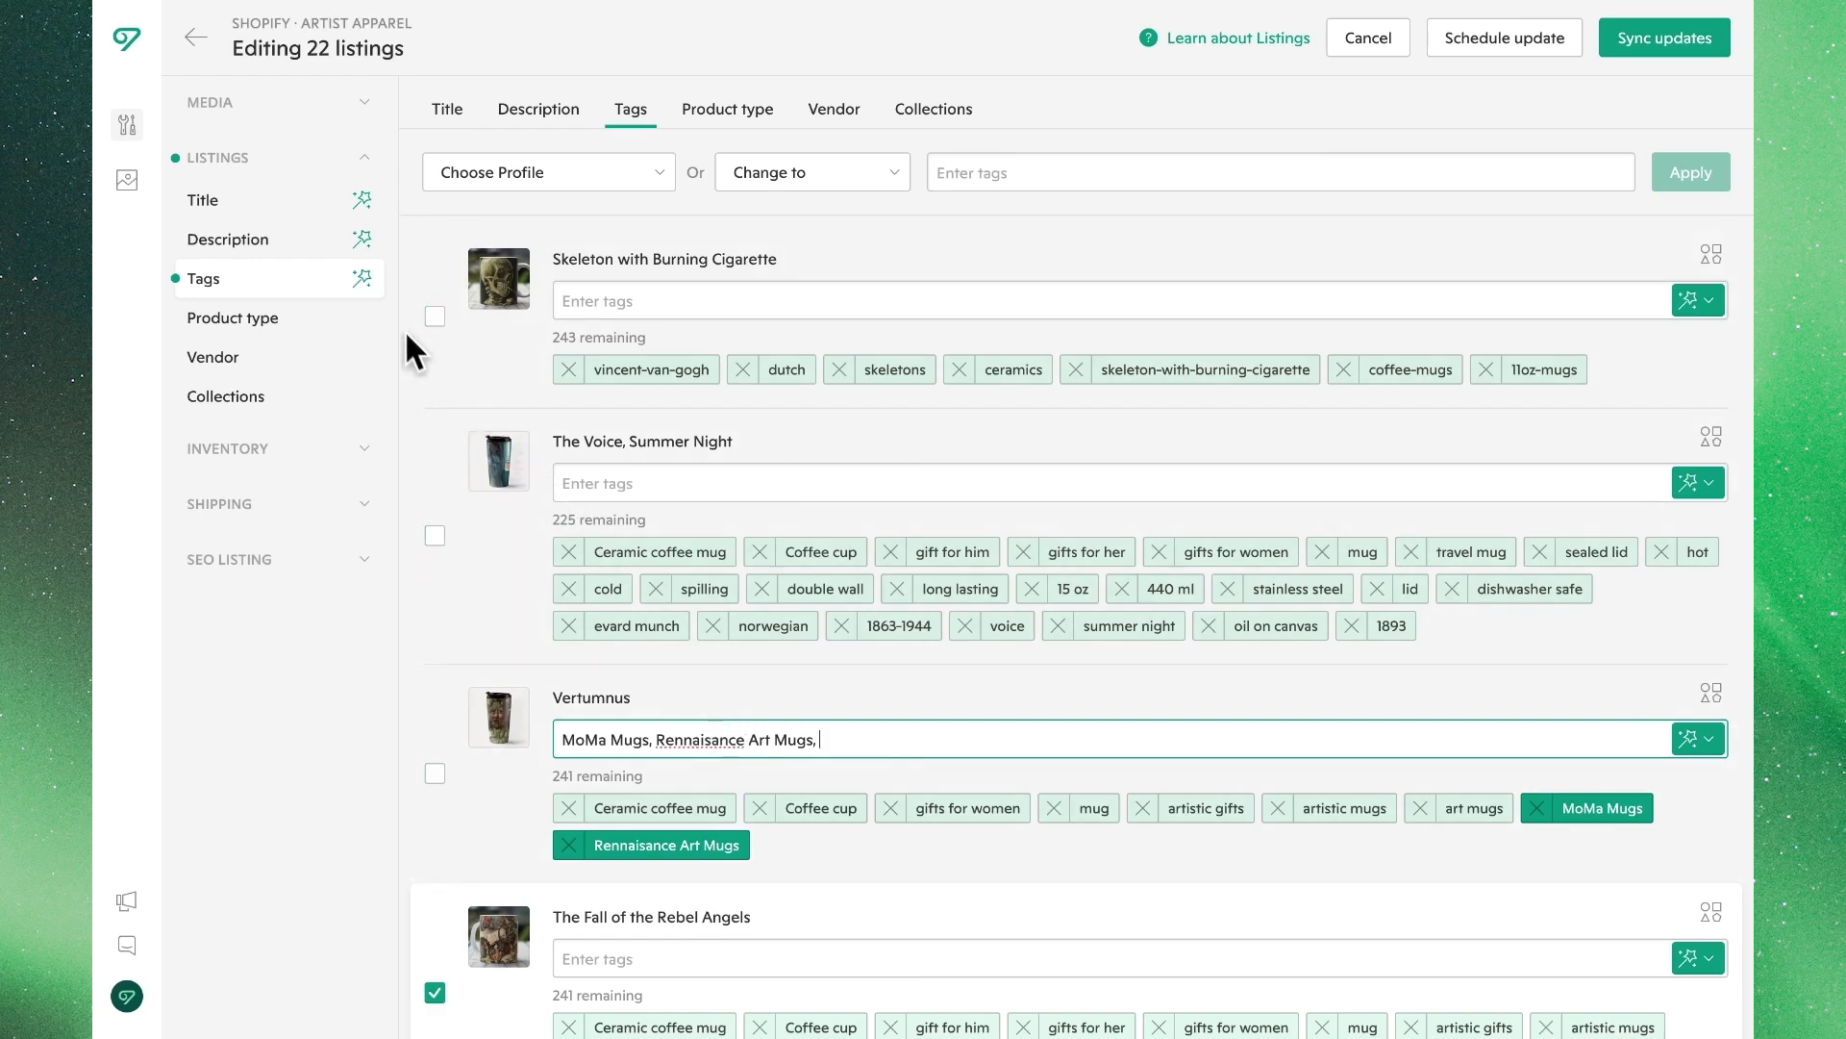
{"action": "left_click", "coordinate": [392, 290]}
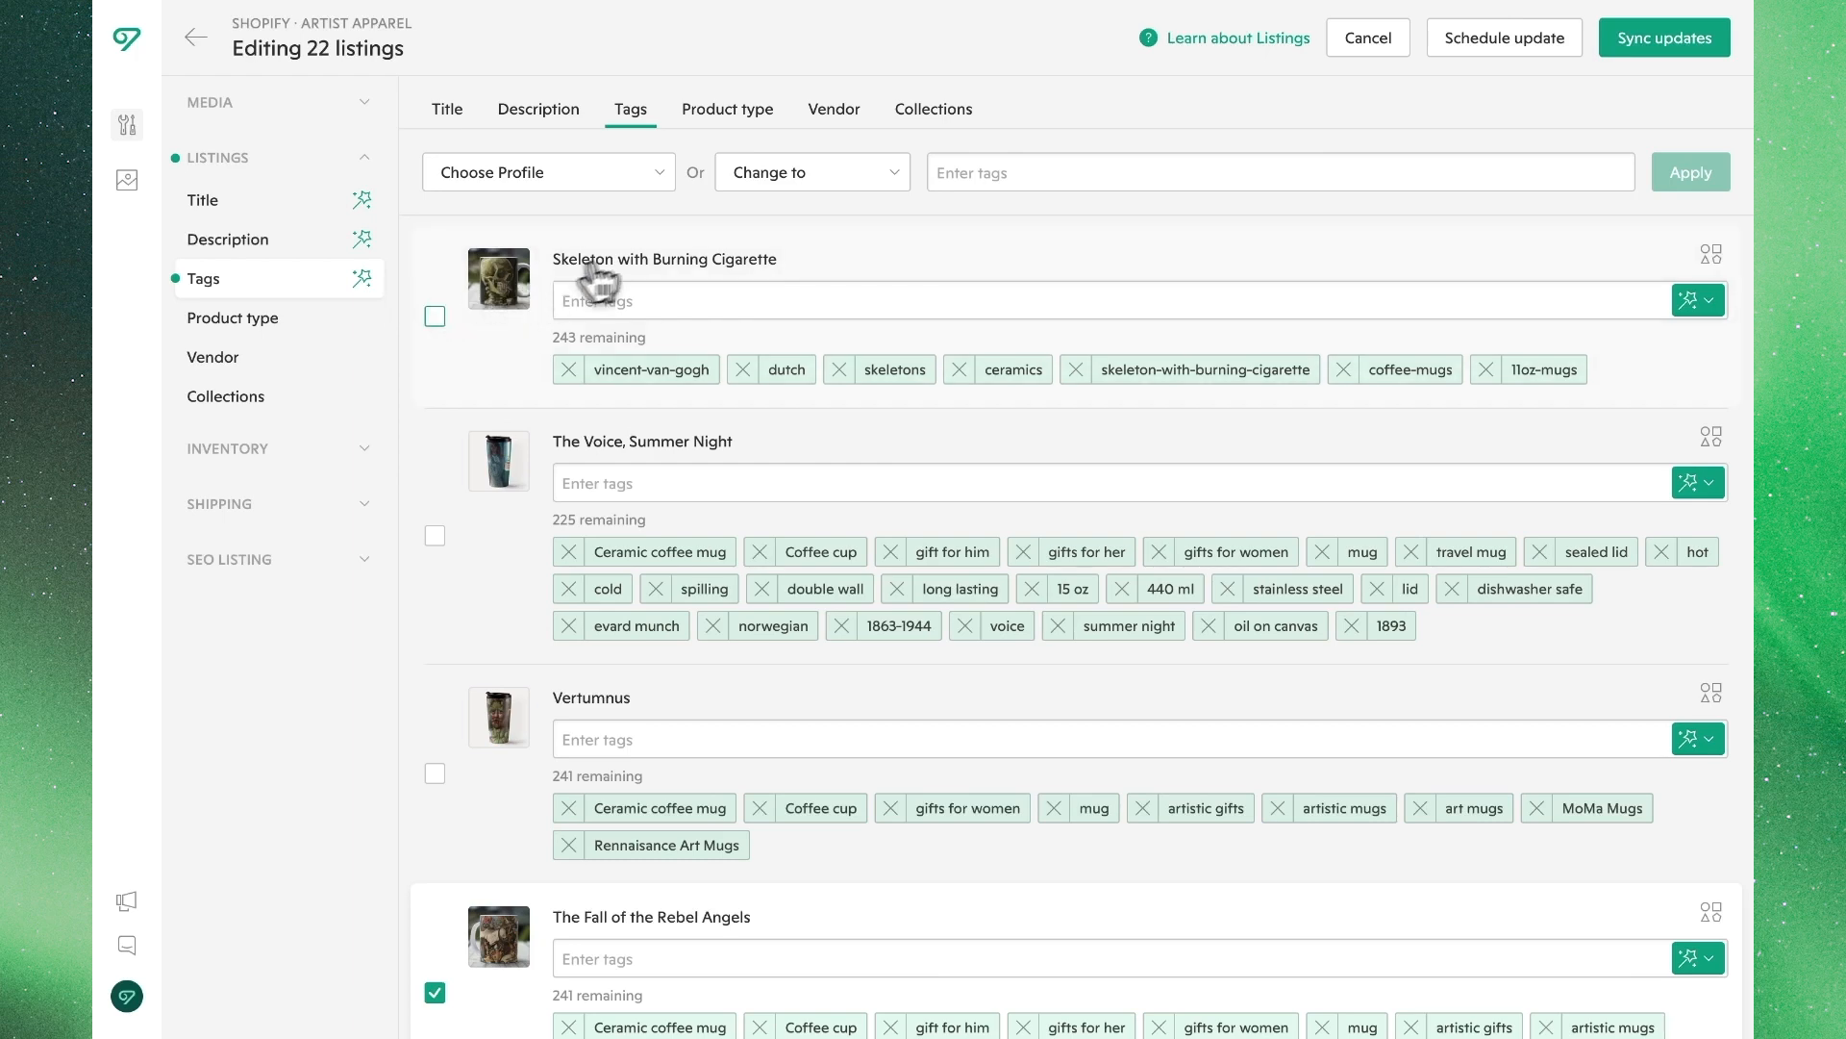
{"action": "left_click", "coordinate": [791, 184]}
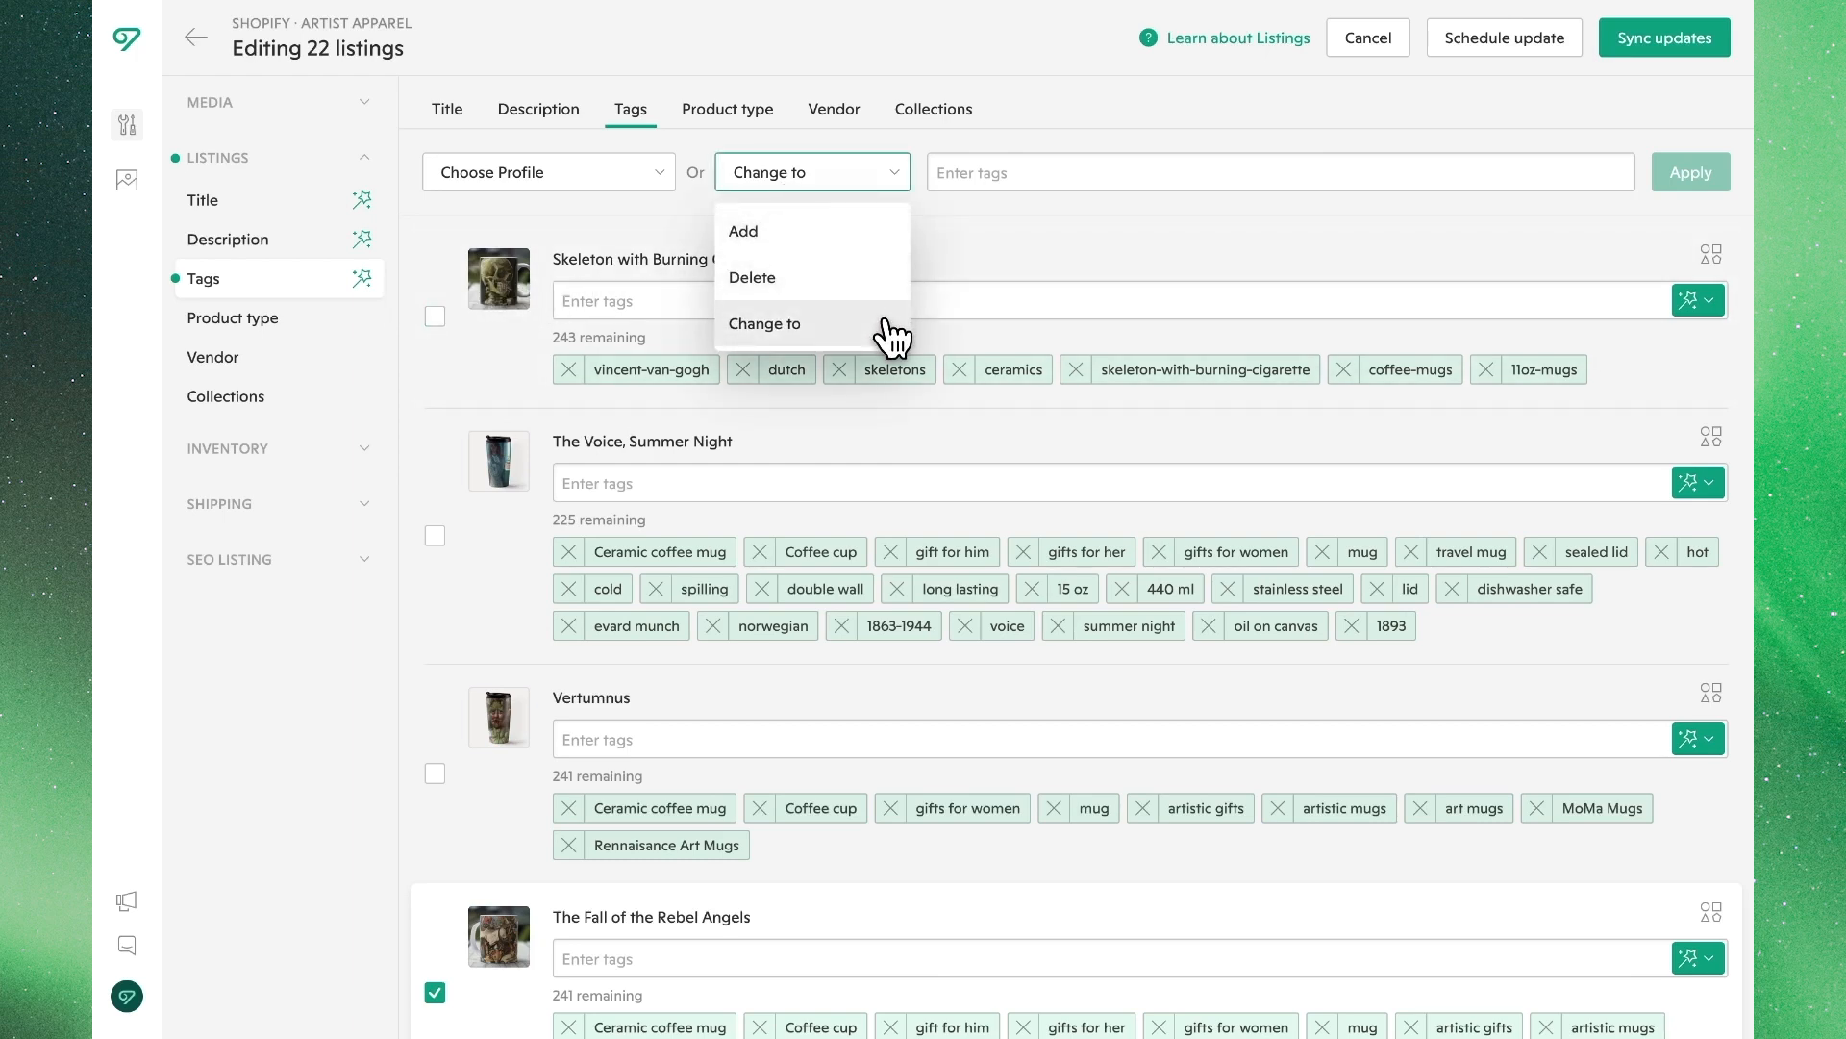
{"action": "left_click", "coordinate": [991, 276]}
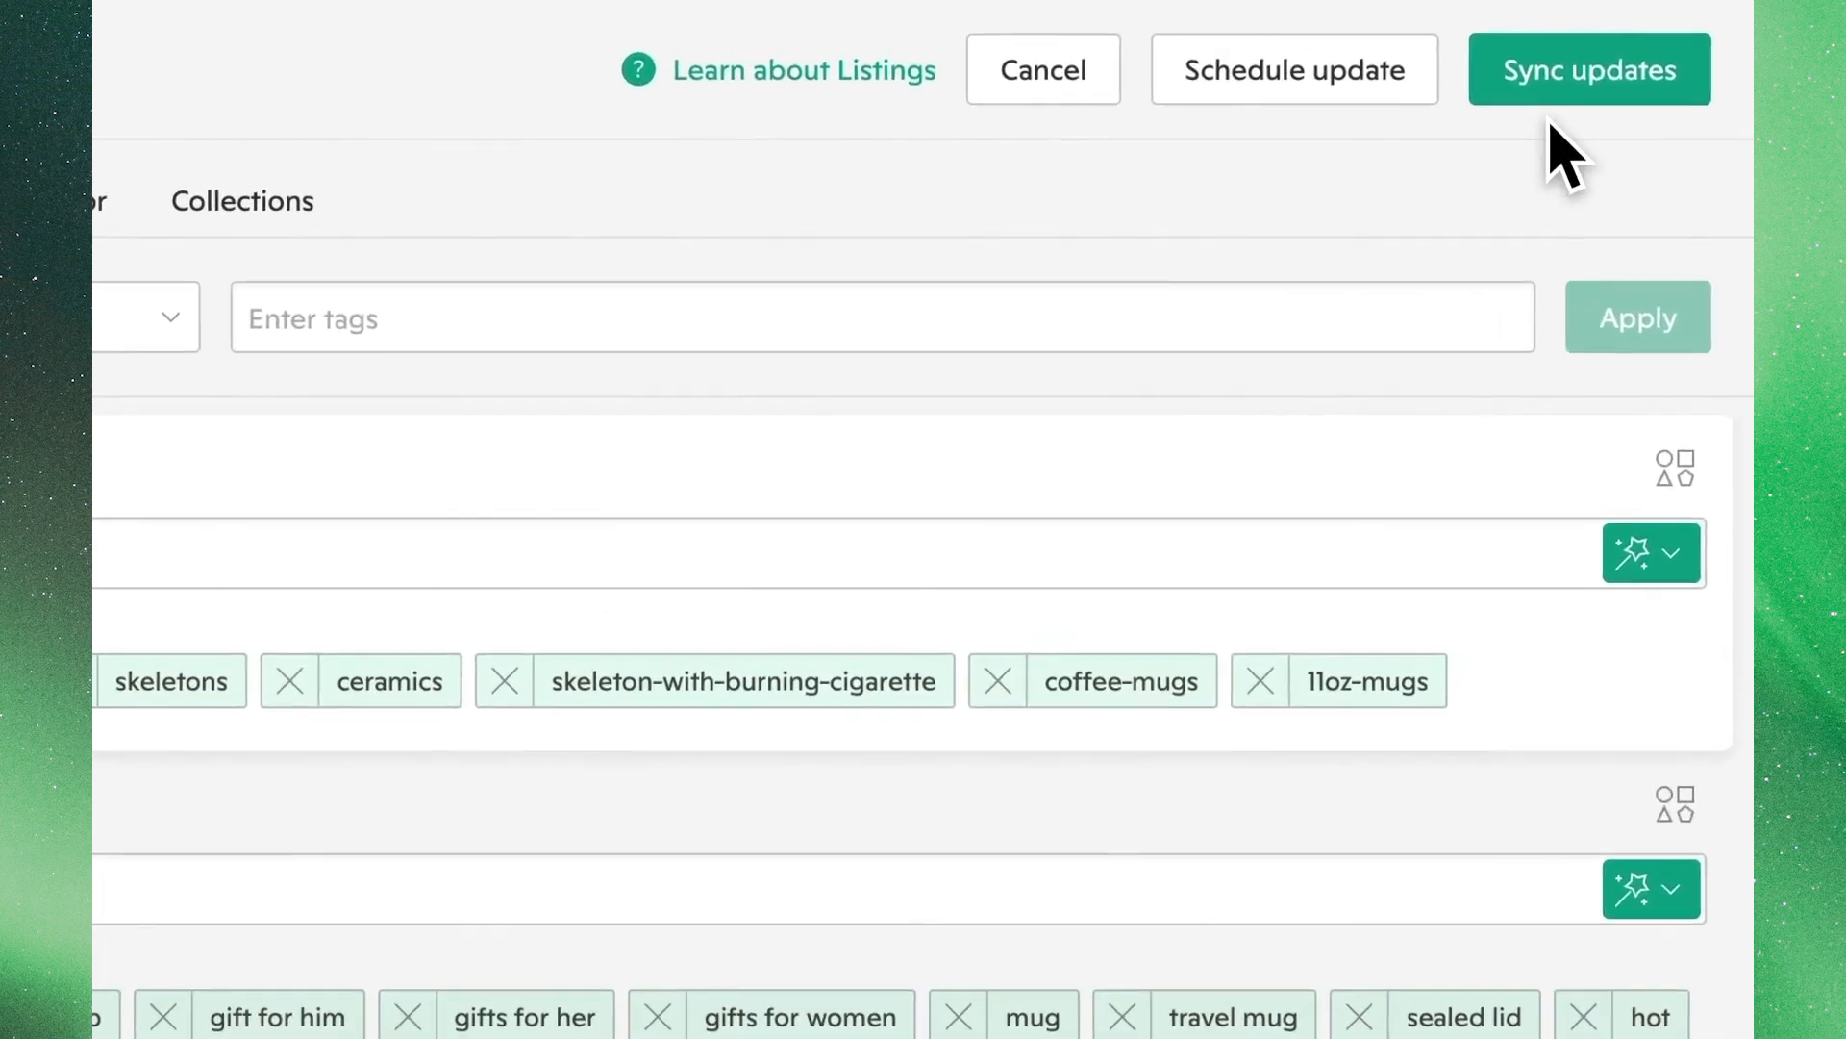
Step: Sync the tag updates of the edited listings to the Shopify shop
{"action": "left_click", "coordinate": [1644, 47]}
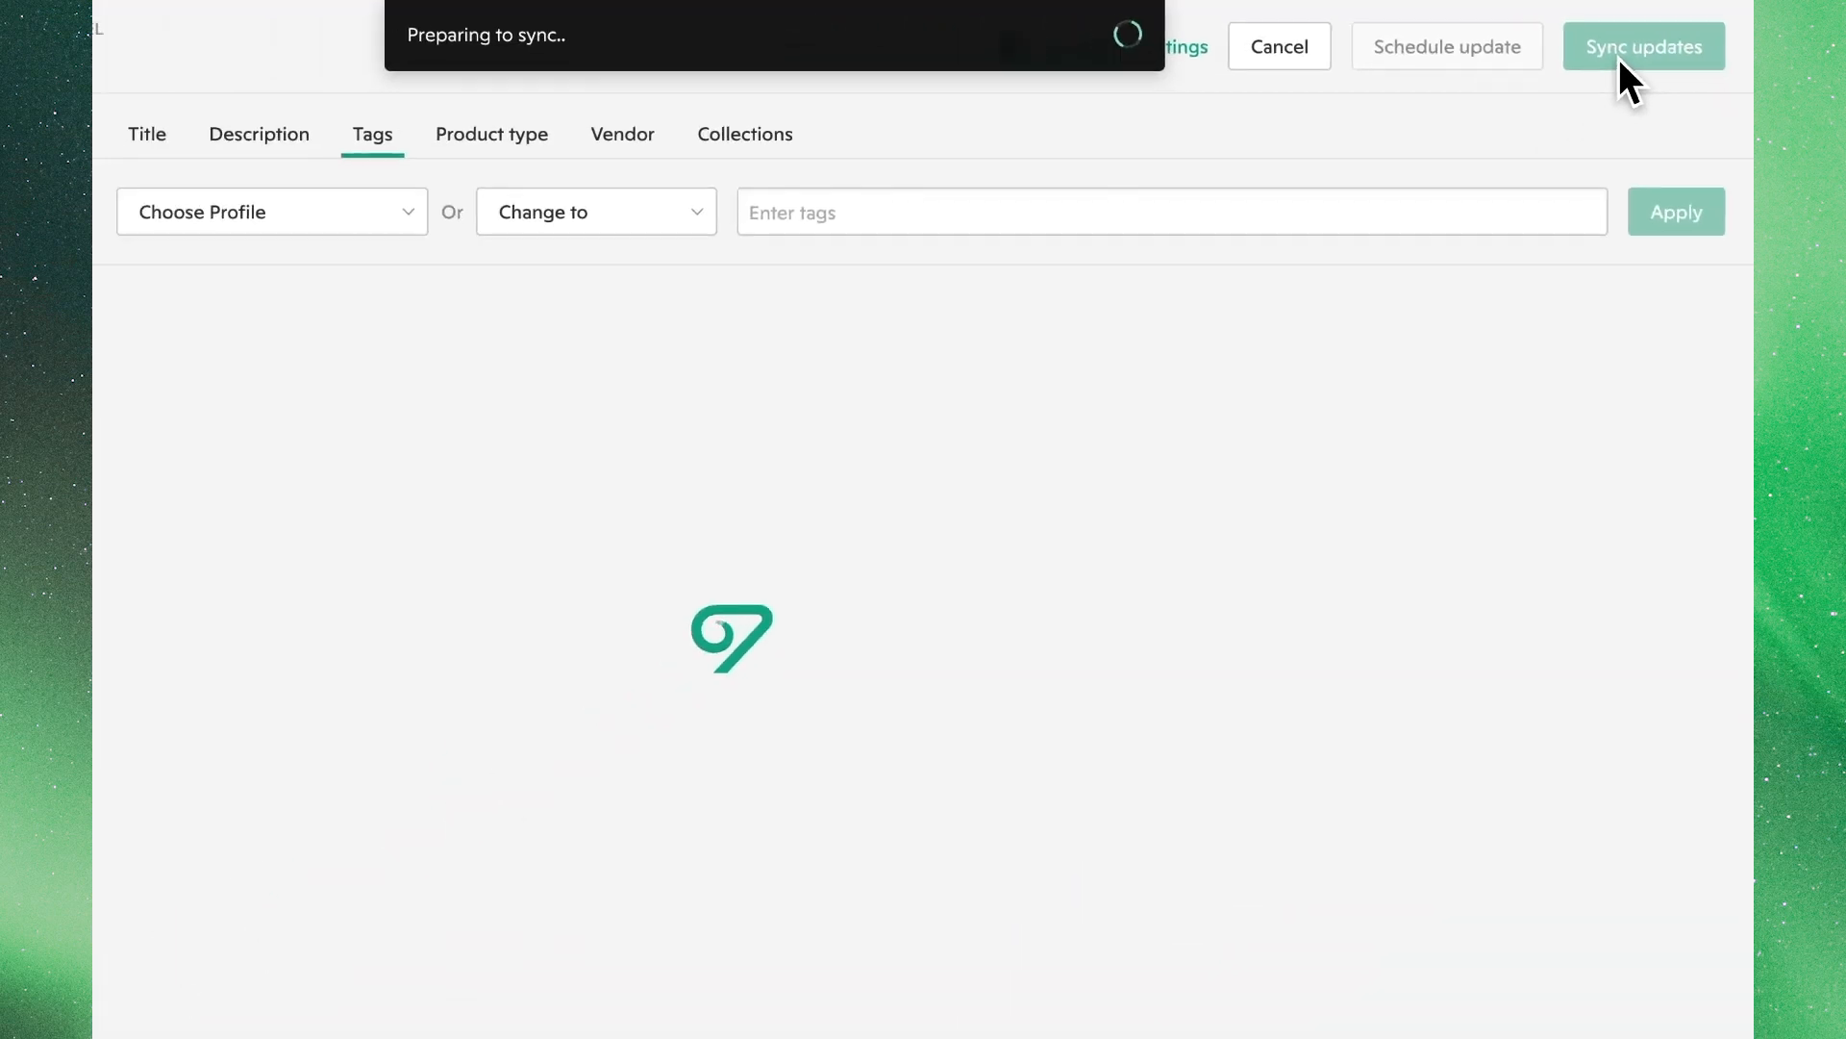